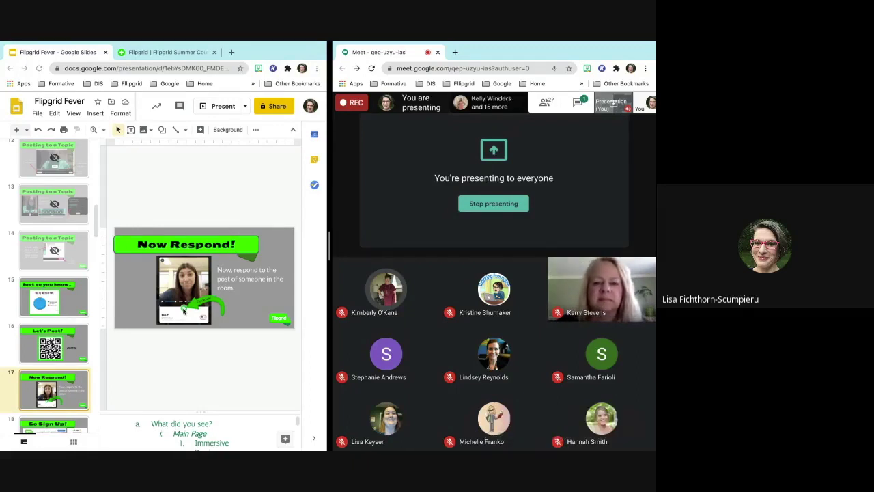
- Display slide 17 'Now Respond!' of the Flipgrid Fever deck next to the Meet call
mouse_move(3, 306)
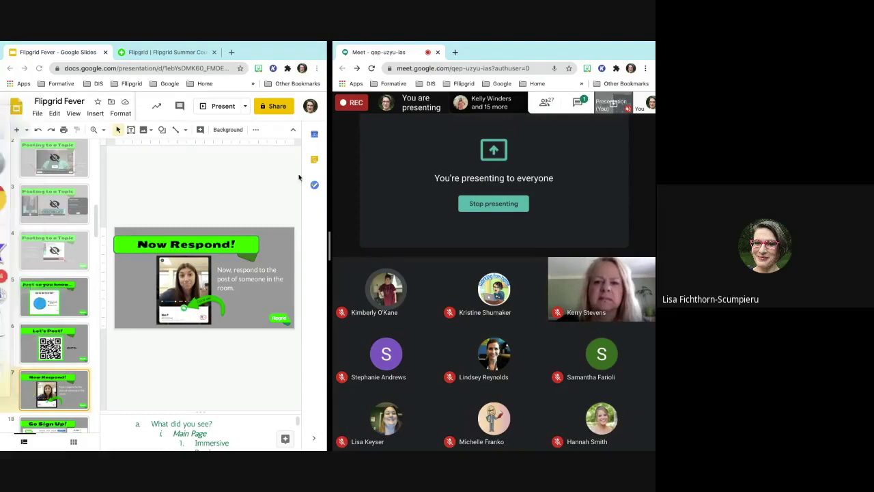
- Open the Meet chat and move the Meet window leftward over the Flipgrid Fever slides
click(577, 103)
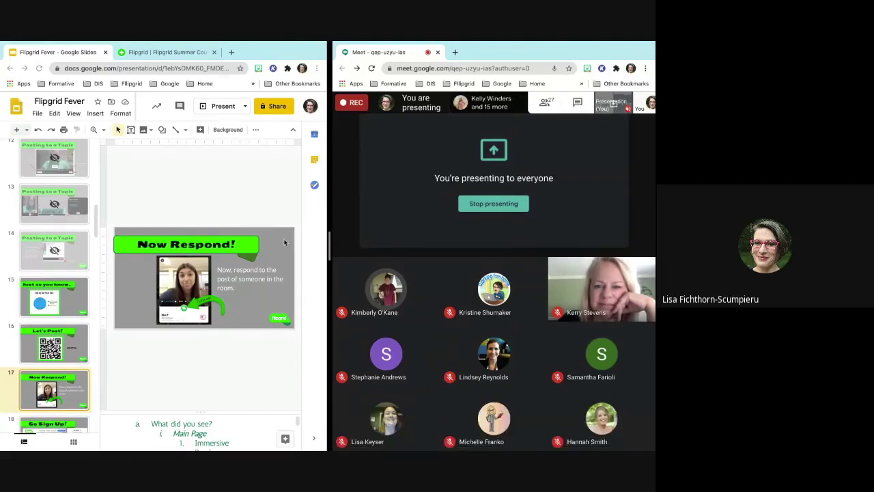
drag(373, 43, 312, 43)
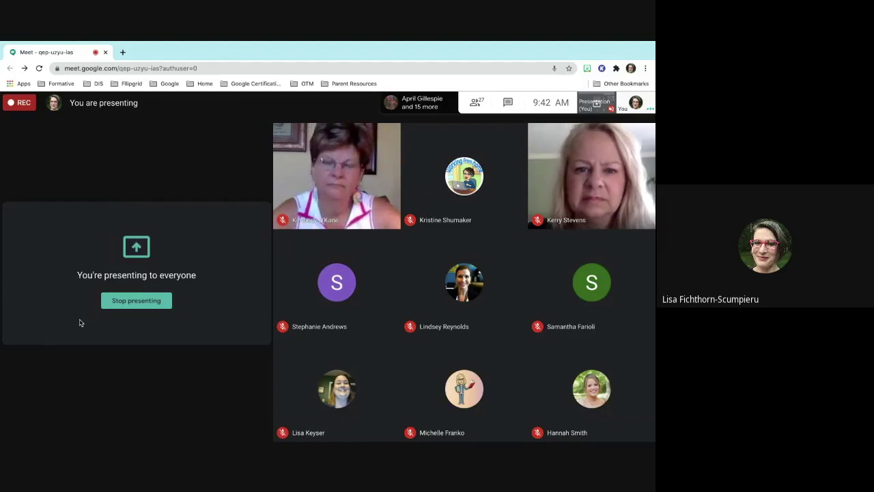
- Open, close and reopen the Meet chat panel to read the newest messages
click(508, 108)
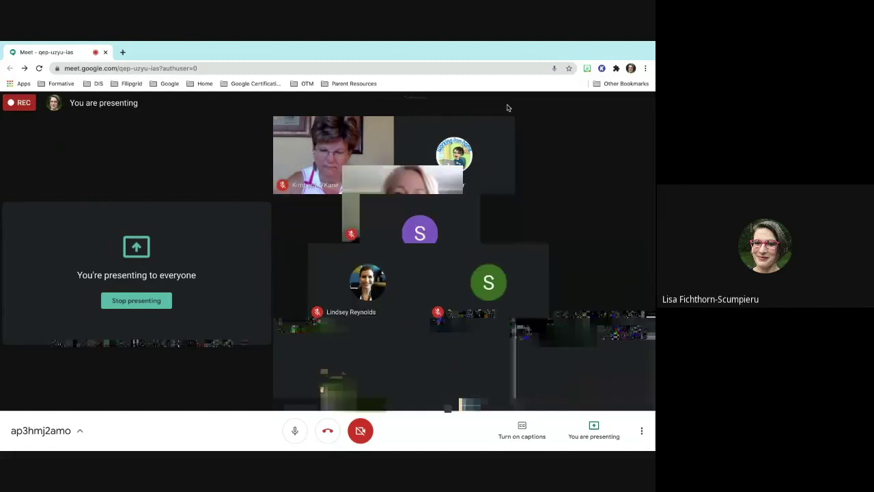
click(646, 104)
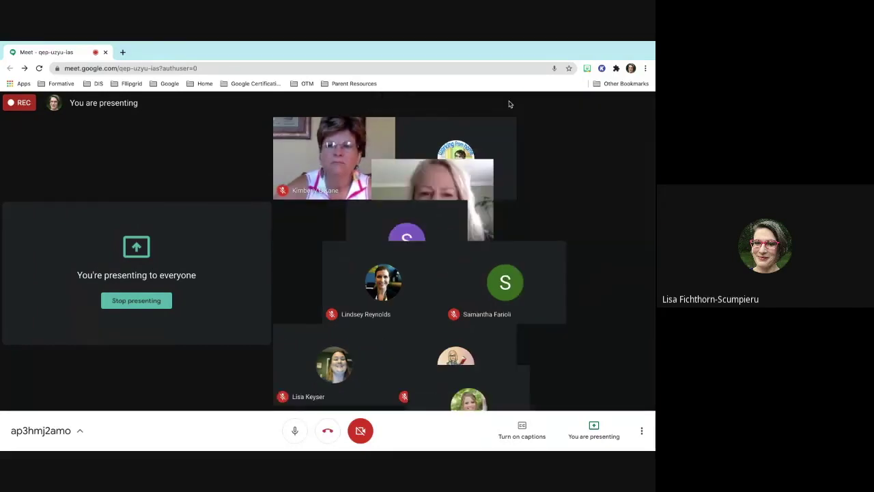
click(619, 102)
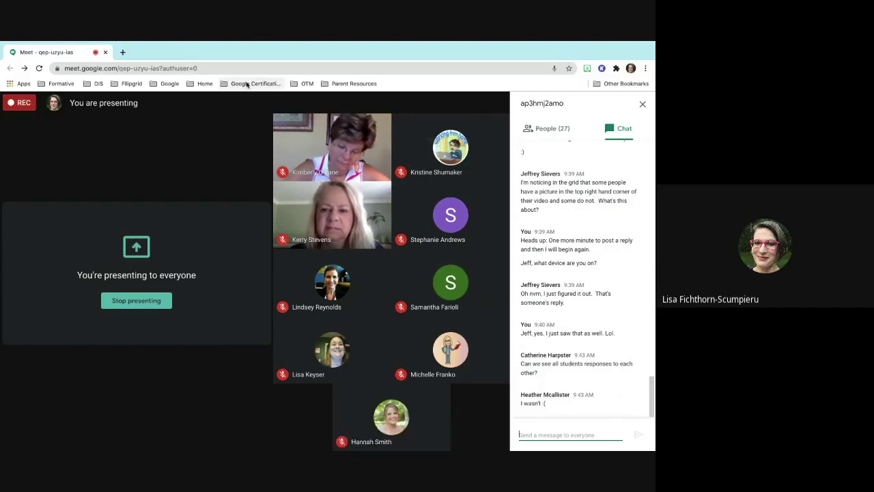
- Leave Chrome full screen and switch to the Flipgrid Fever slides window
mouse_move(199, 44)
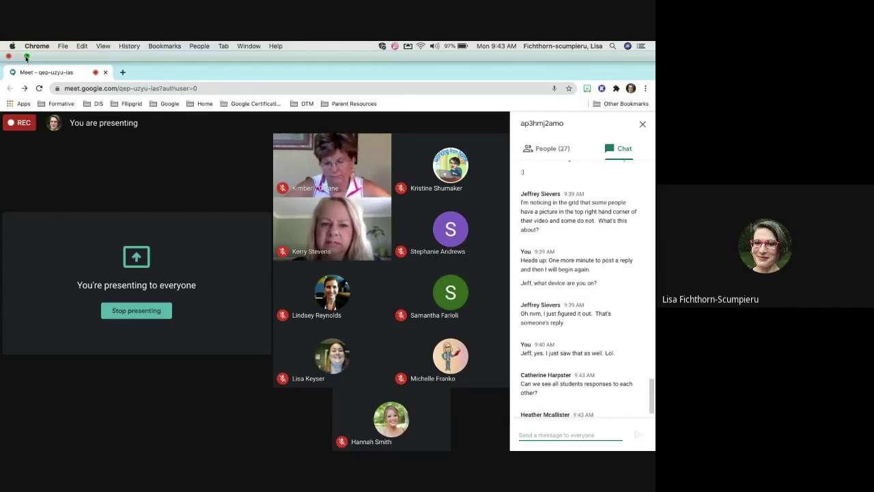
click(25, 56)
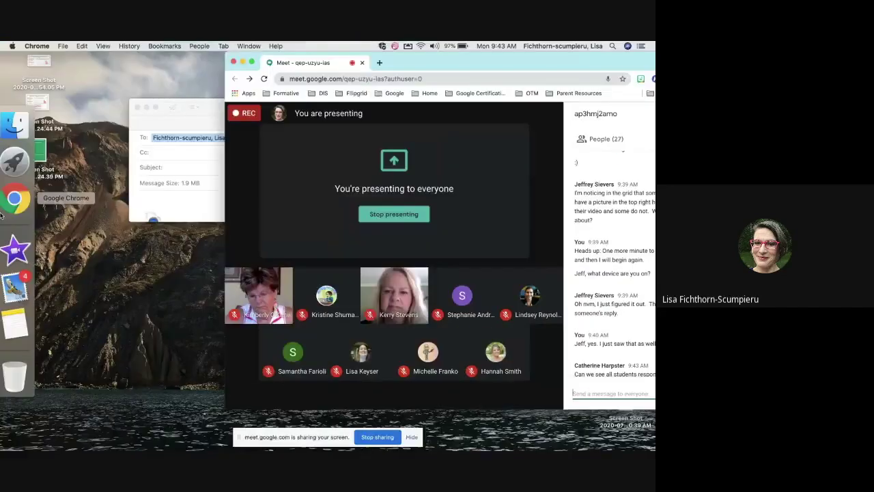
click(14, 200)
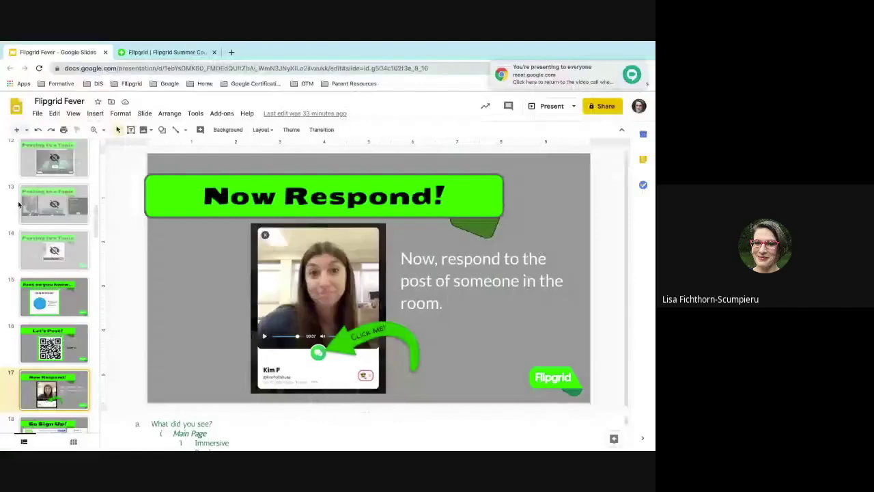
- In Flipgrid, play a participant's response video and its reply, pausing each, then close the player
click(194, 53)
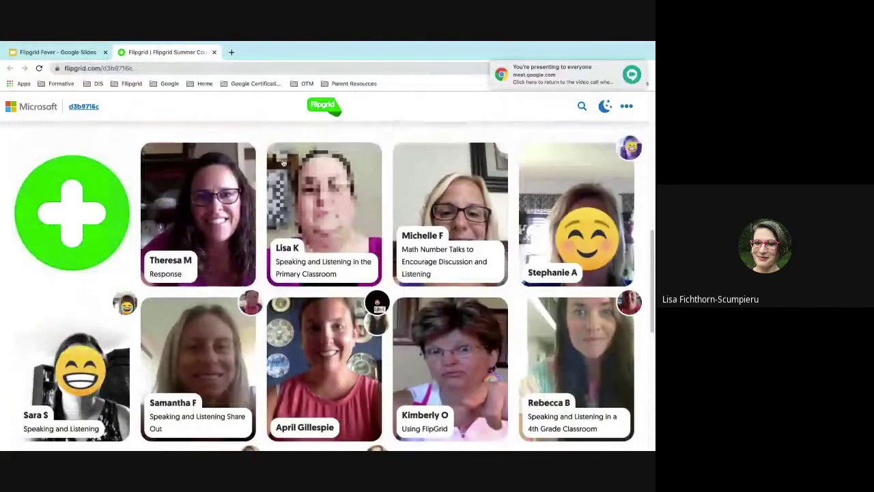
scroll(640, 160, up, 1)
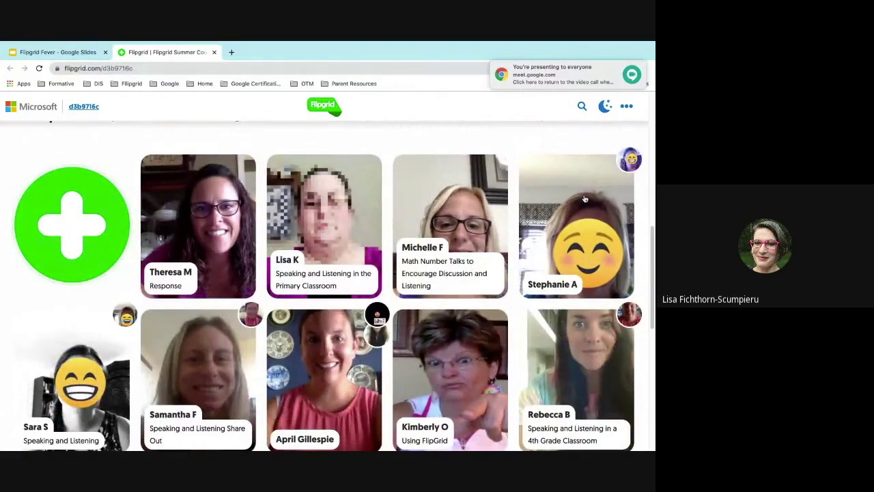
scroll(586, 205, down, 1)
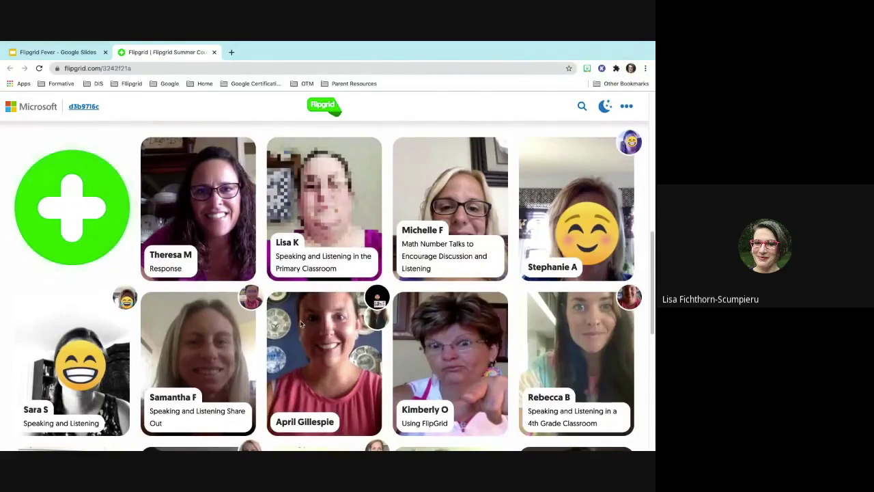
click(301, 325)
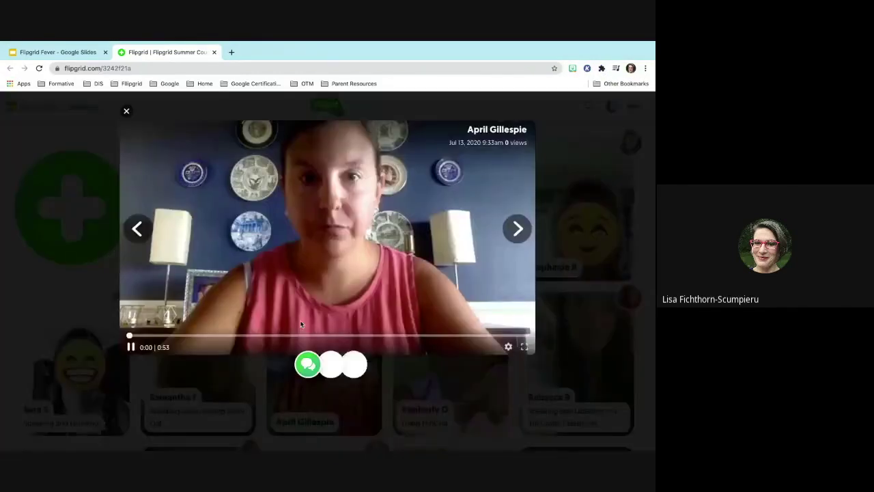
click(132, 347)
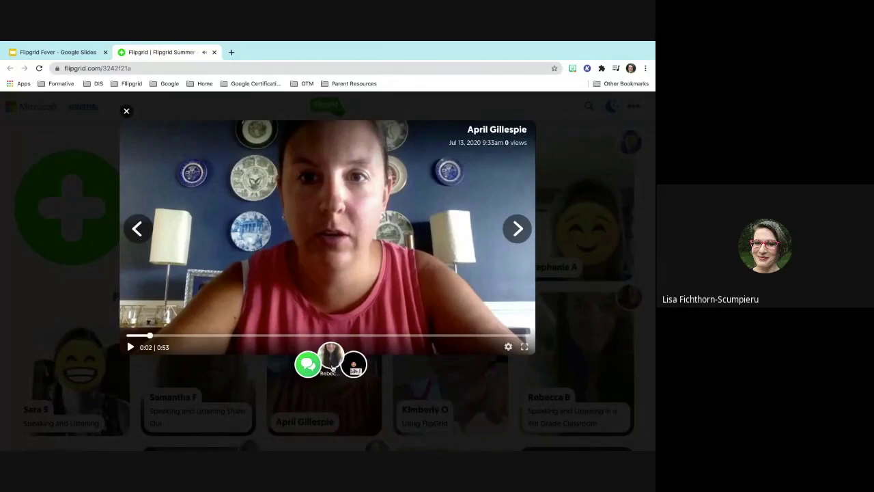
click(332, 366)
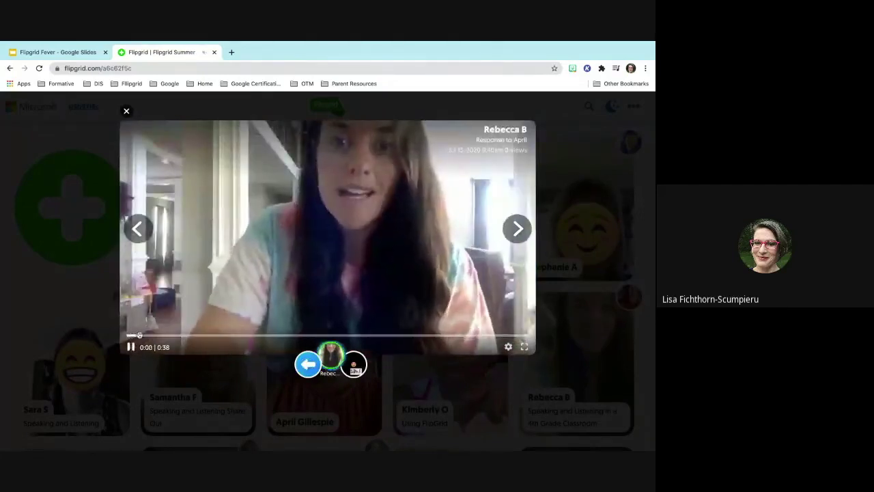
click(240, 346)
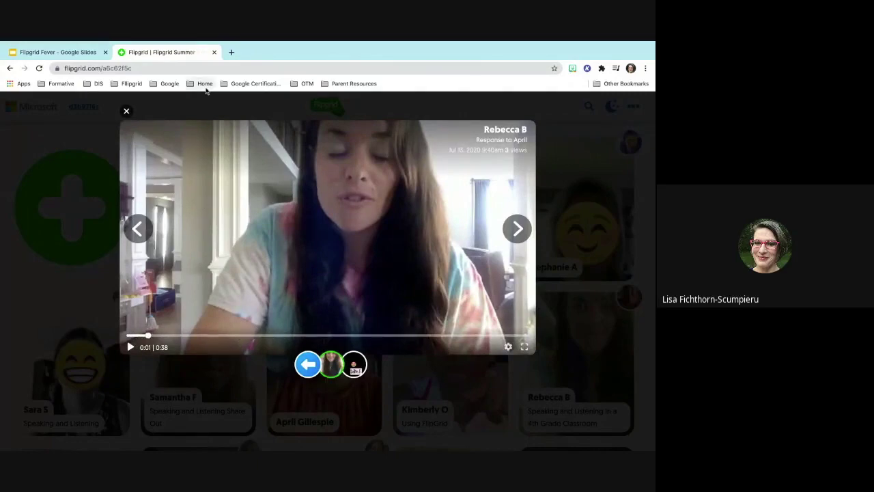
click(127, 111)
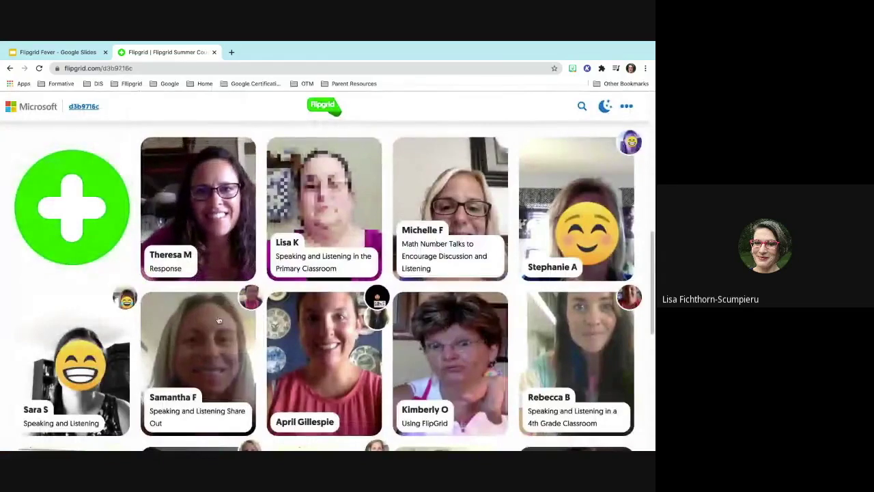
- Scroll through the Speaking and Listening responses and back up to the topic prompt
scroll(219, 319, down, 3)
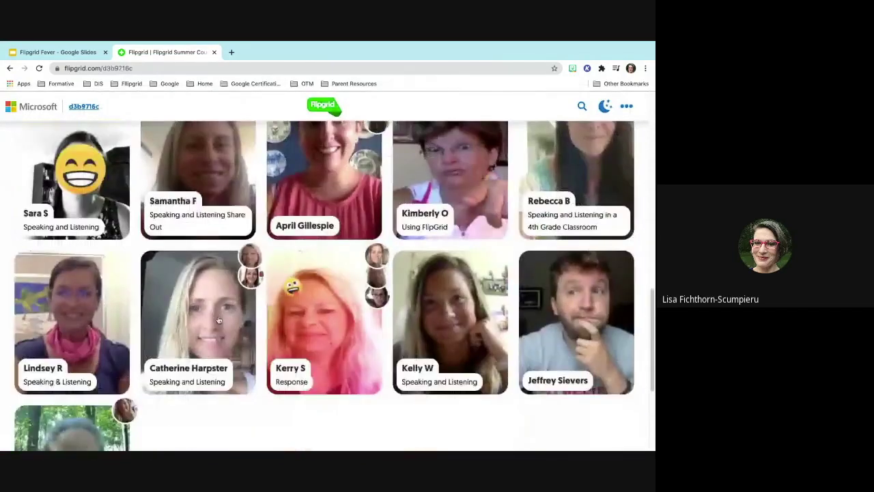
scroll(219, 320, down, 2)
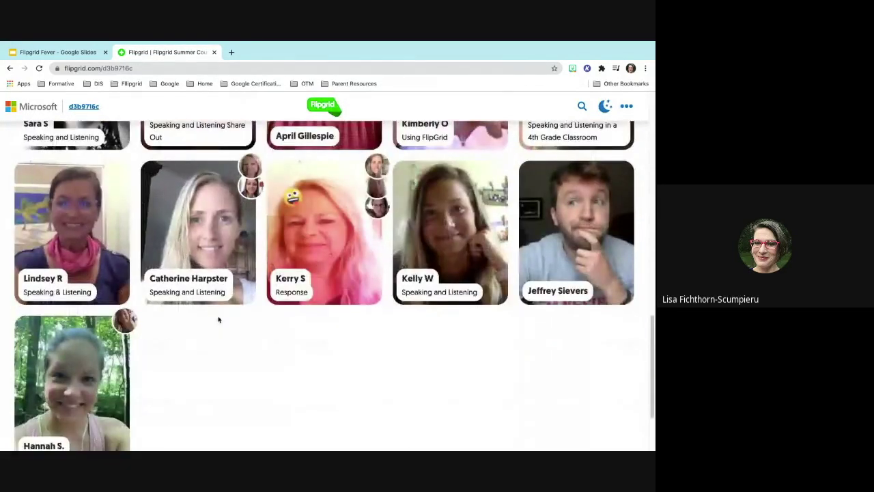
scroll(218, 320, up, 5)
scroll(219, 320, up, 2)
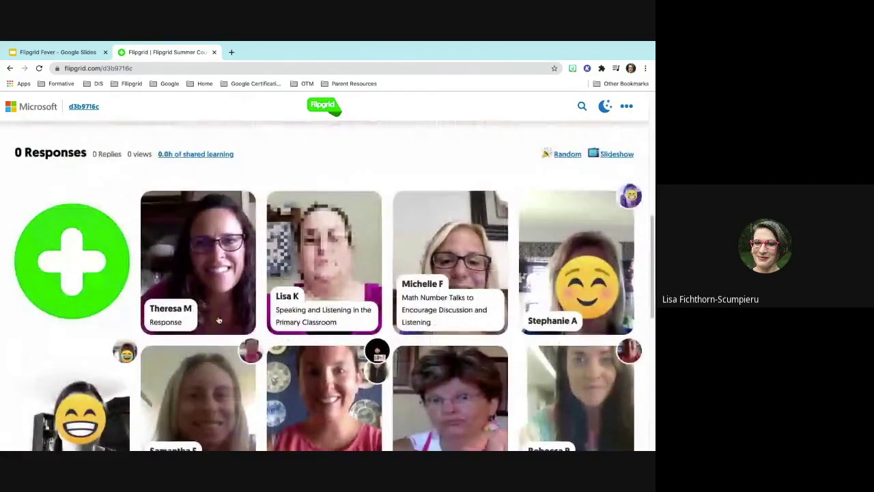
scroll(219, 320, up, 2)
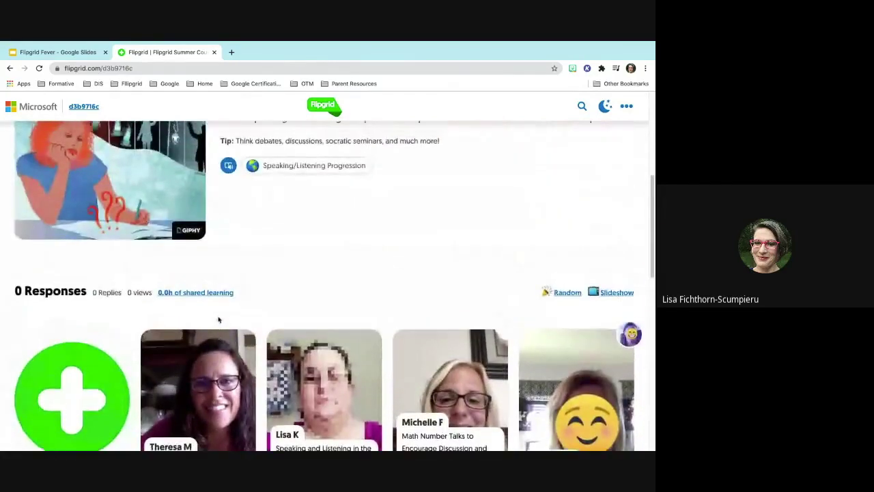
scroll(218, 319, up, 3)
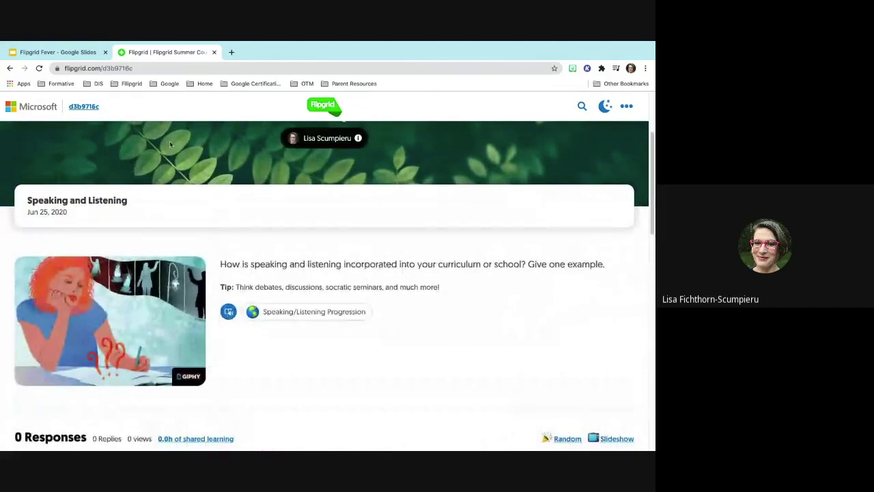
- Exit full screen and move the Meet tab into the Flipgrid browser window
mouse_move(2, 136)
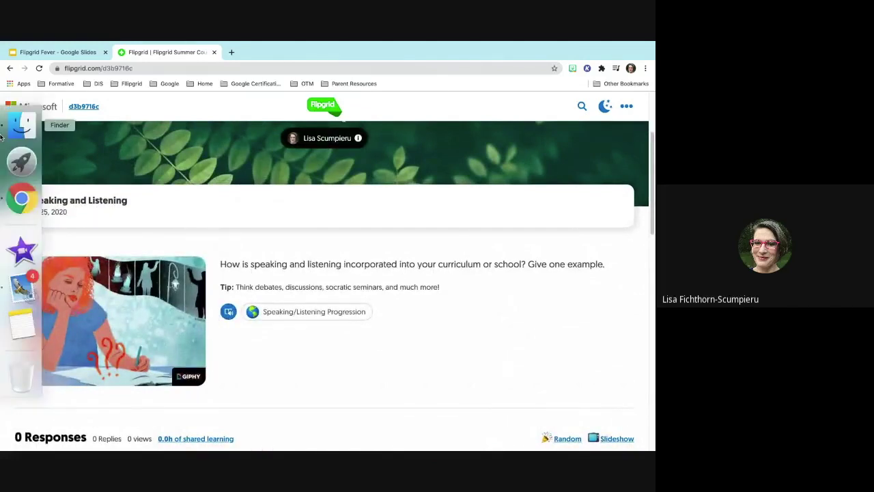
mouse_move(40, 60)
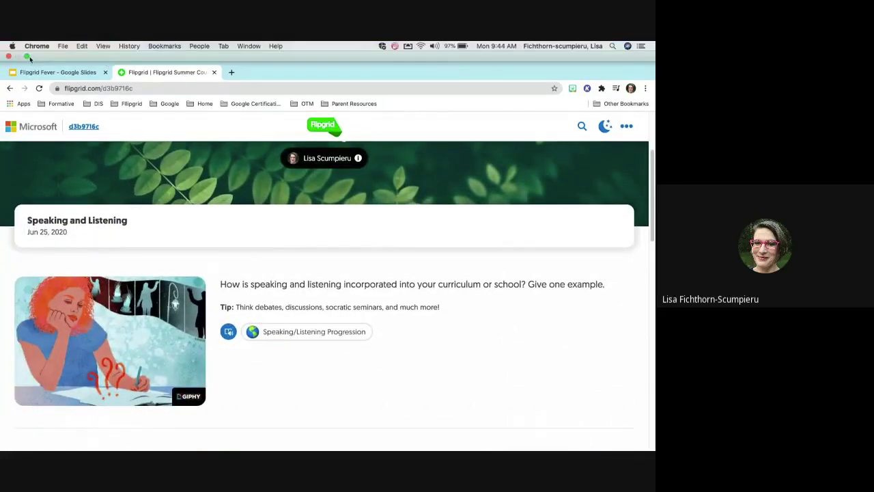
click(27, 57)
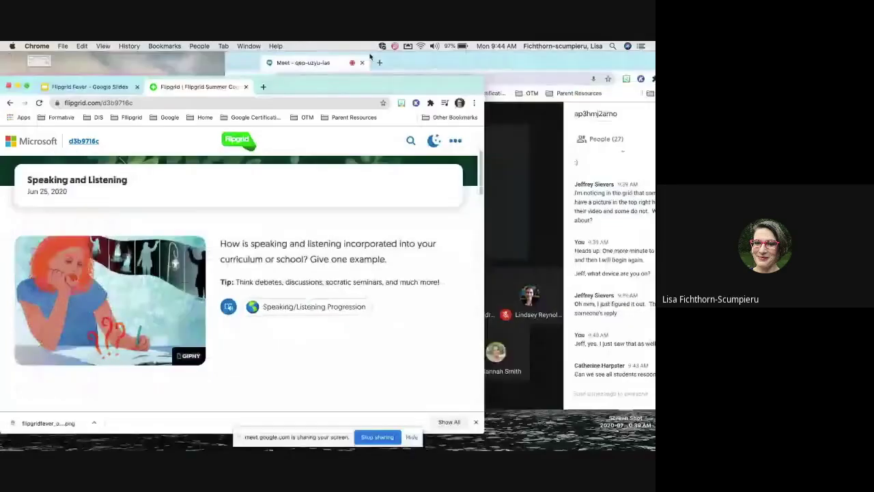
drag(359, 62, 314, 86)
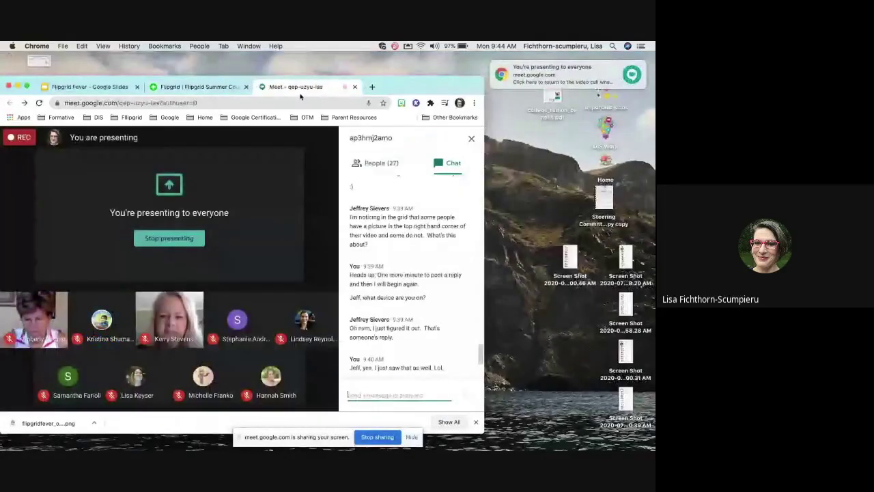
- Expand Meet to full screen, then return to the Speaking and Listening topic page while presenting
click(27, 86)
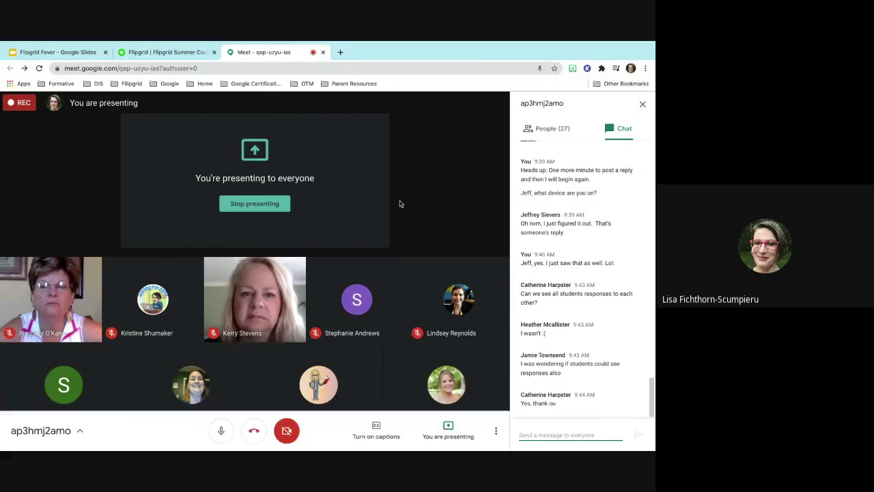
click(167, 52)
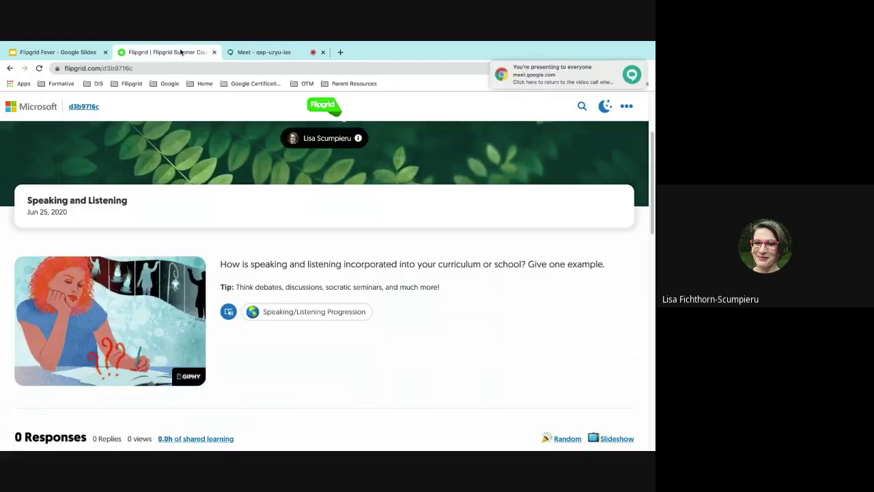
- Show slide 18 'Go Sign Up!' in the Flipgrid Fever deck
click(59, 53)
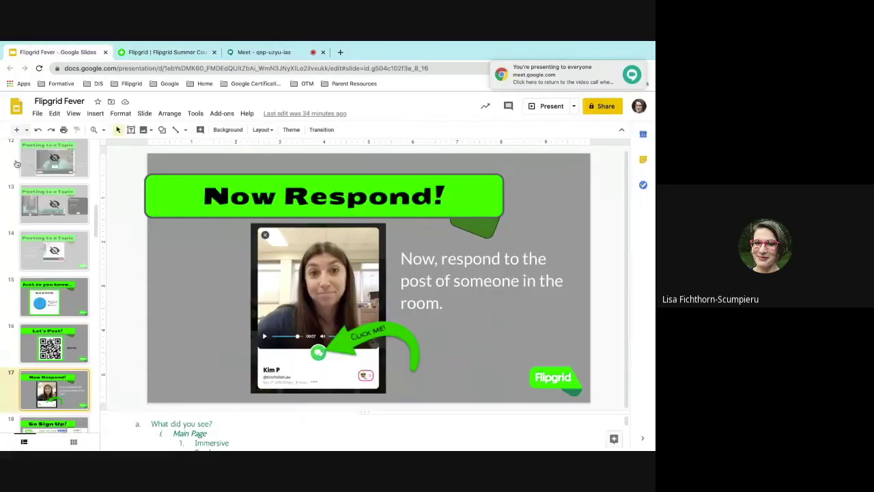
click(66, 328)
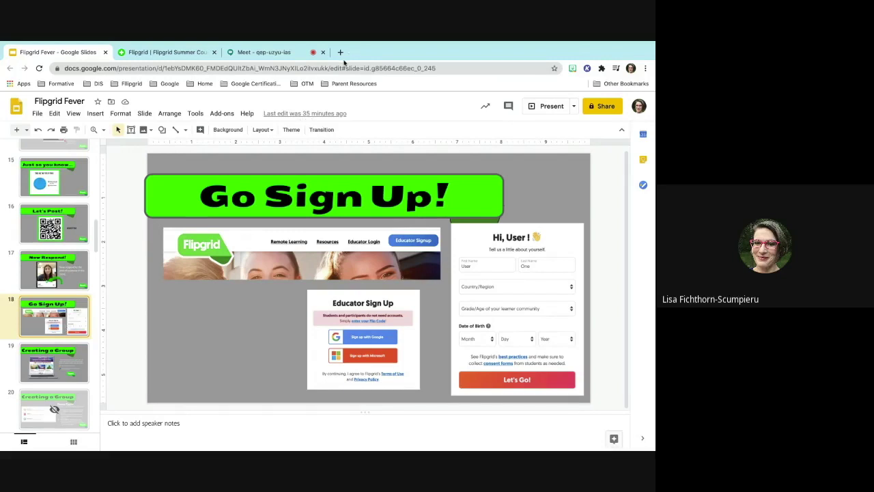
scroll(60, 234, up, 2)
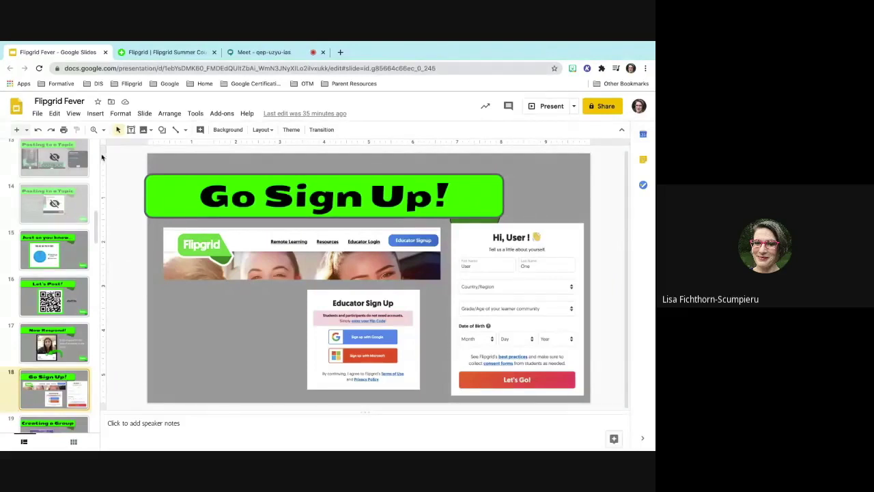
- Load the Flipgrid website in a new tab by entering 'flipgrid'
click(340, 53)
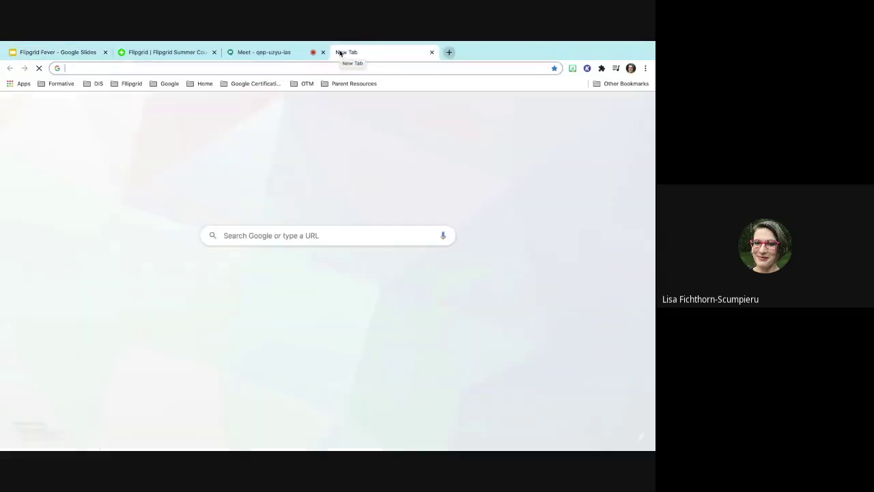
text(flipgrid.com)
key(Return)
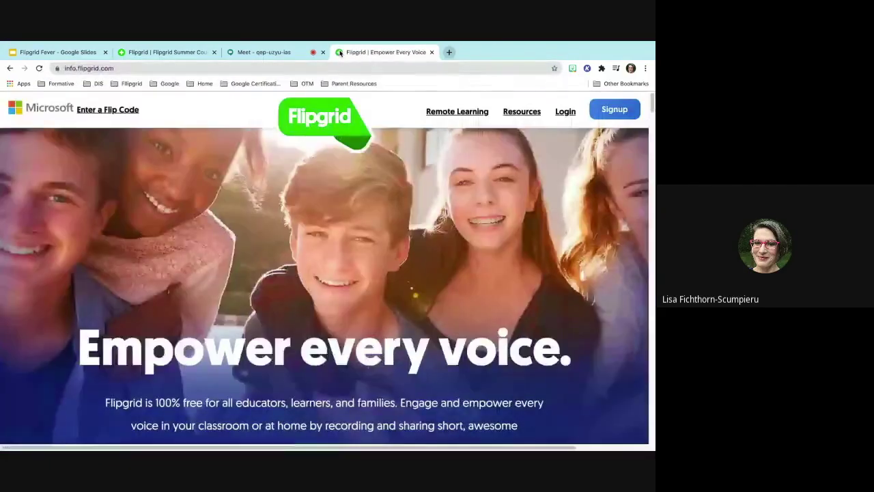
- Log in to the Flipgrid educator account, look over the 56 grids, and start a new grid
click(566, 115)
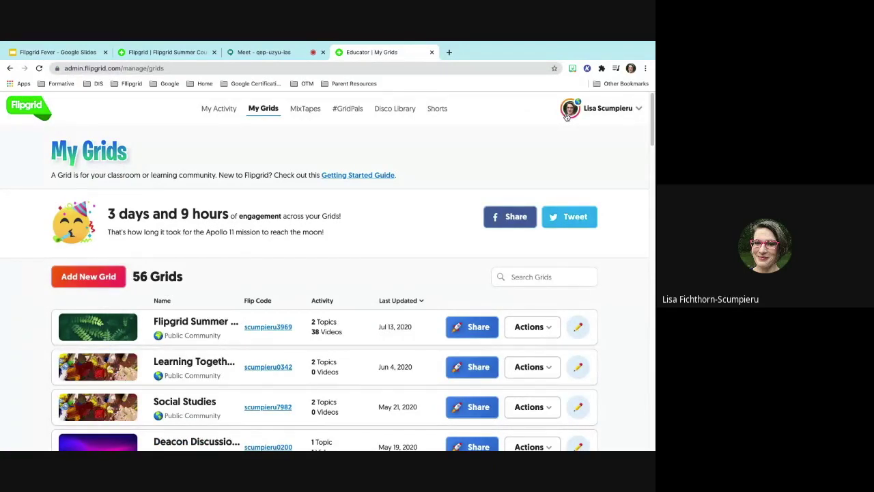
scroll(253, 374, down, 1)
scroll(254, 374, down, 6)
scroll(253, 375, up, 8)
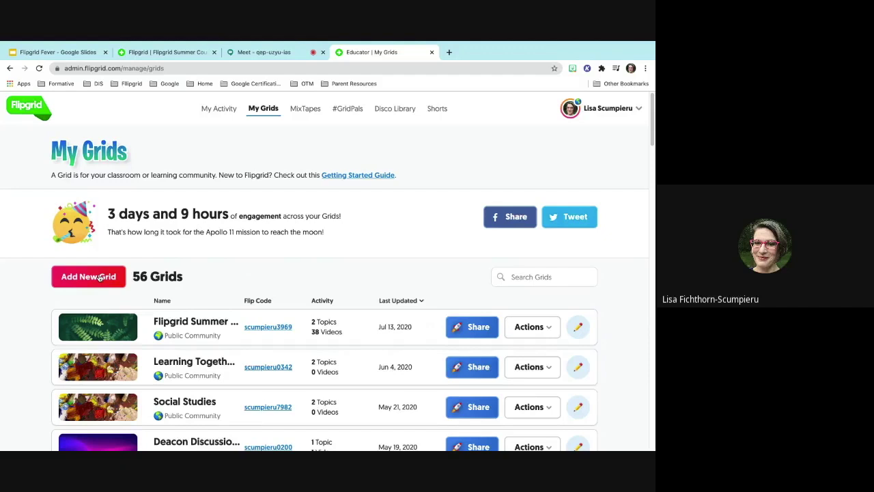
click(101, 276)
- Name the new grid 'Flipgrid Demo' and make it an Educator Learning Community grid
click(220, 200)
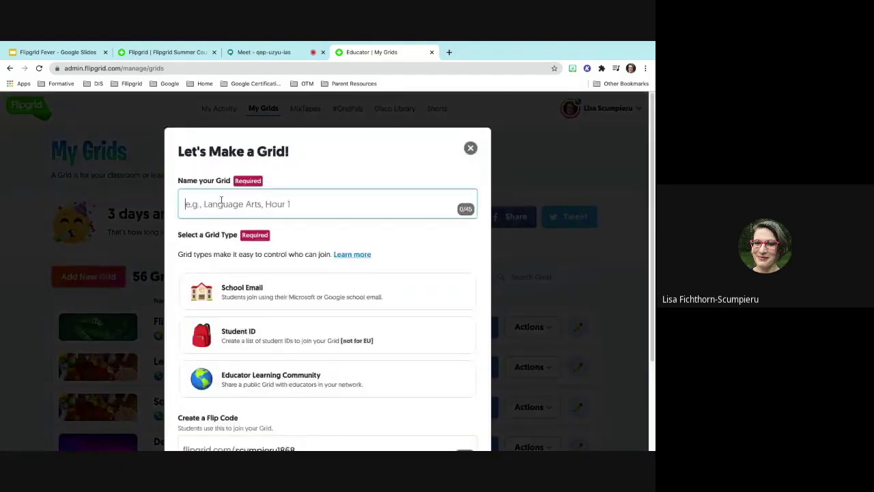
text(Flipg)
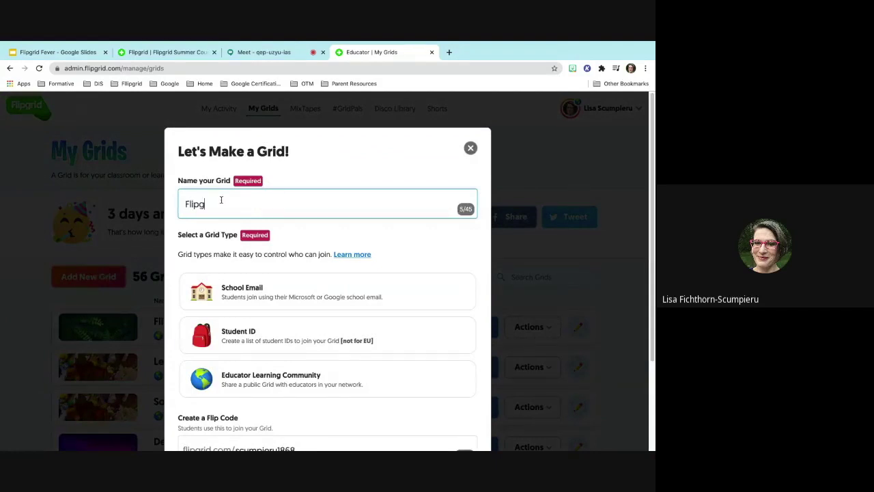
text(rid Demo)
click(261, 297)
scroll(262, 296, down, 1)
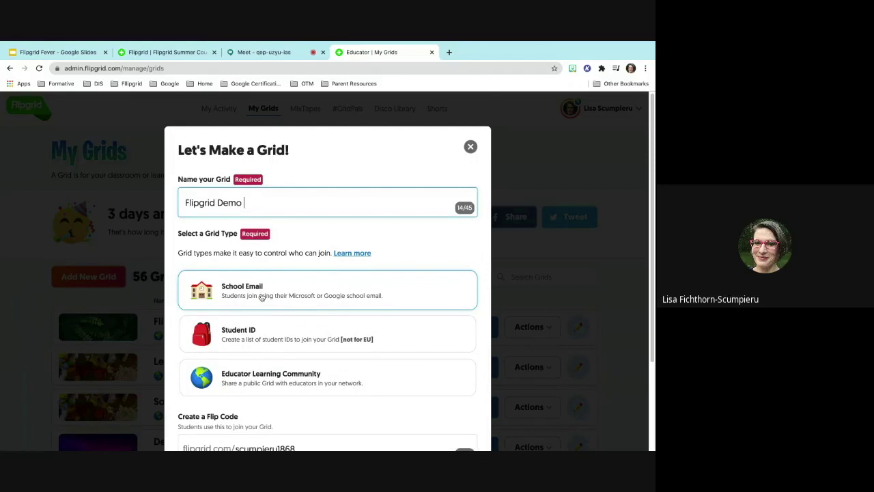
scroll(262, 297, down, 1)
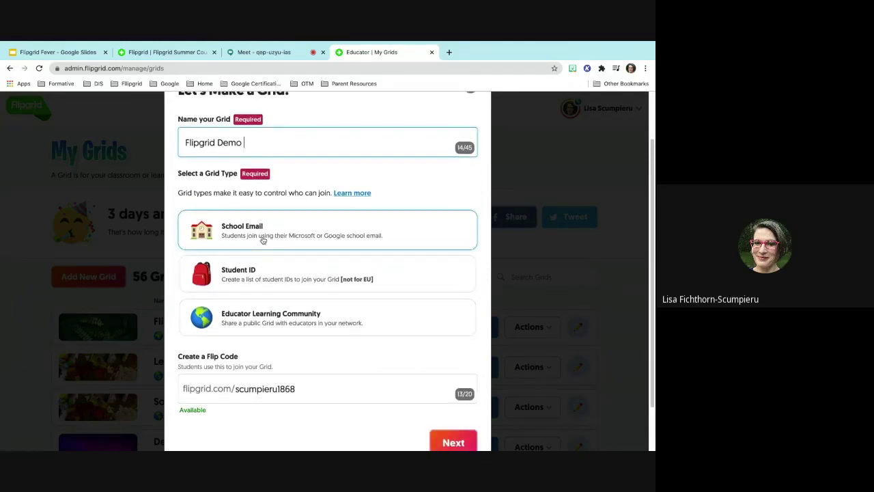
click(263, 240)
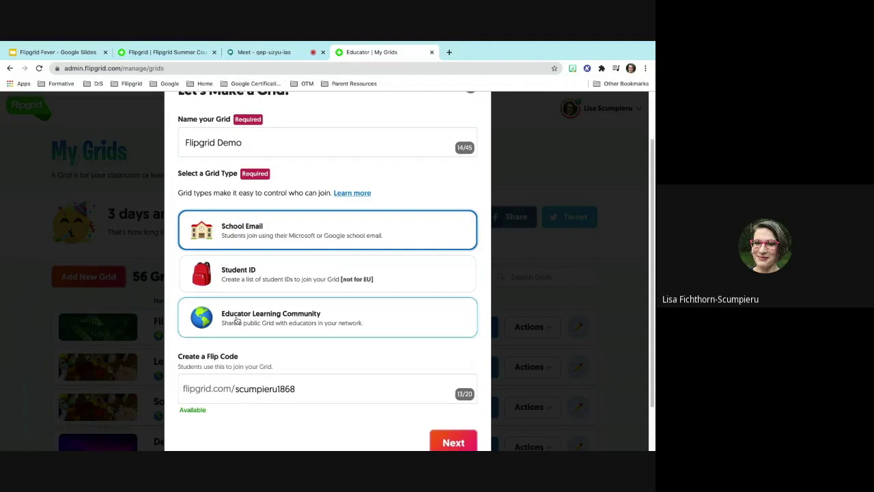
scroll(237, 321, down, 1)
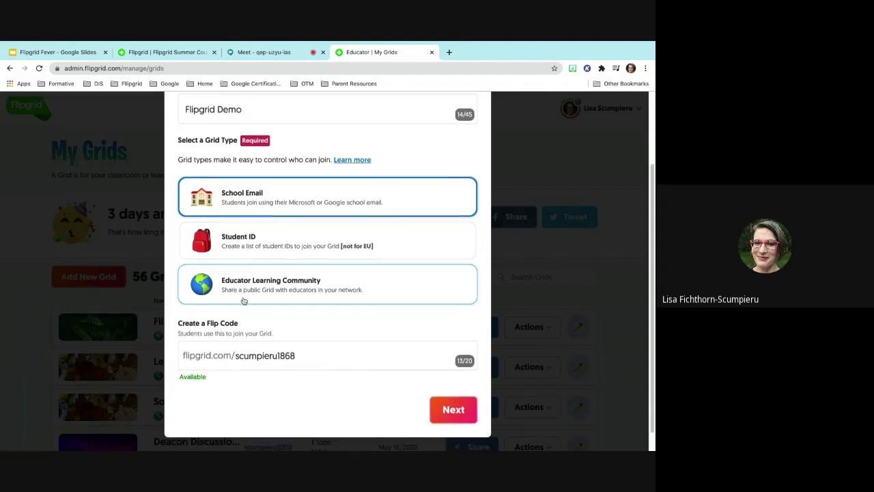
click(243, 298)
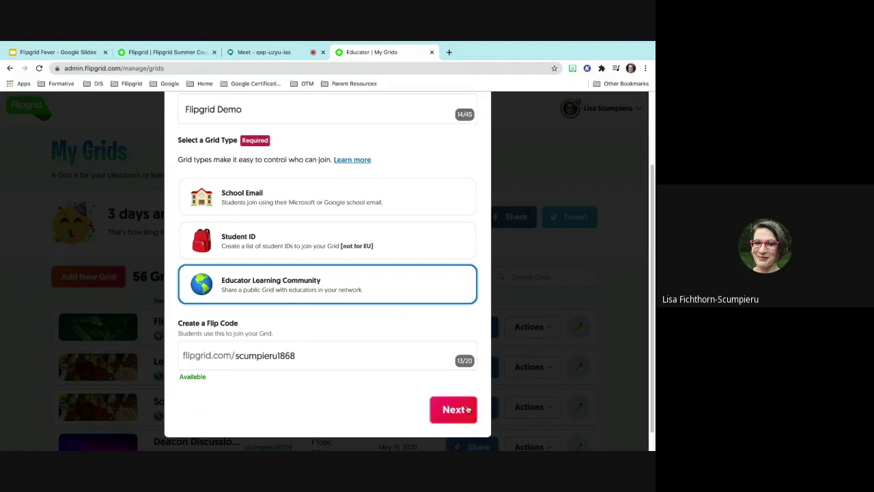
- Create 'Flipgrid Demo' without a password and open its details, showing 'Say Hello on Flipgrid!'
click(456, 411)
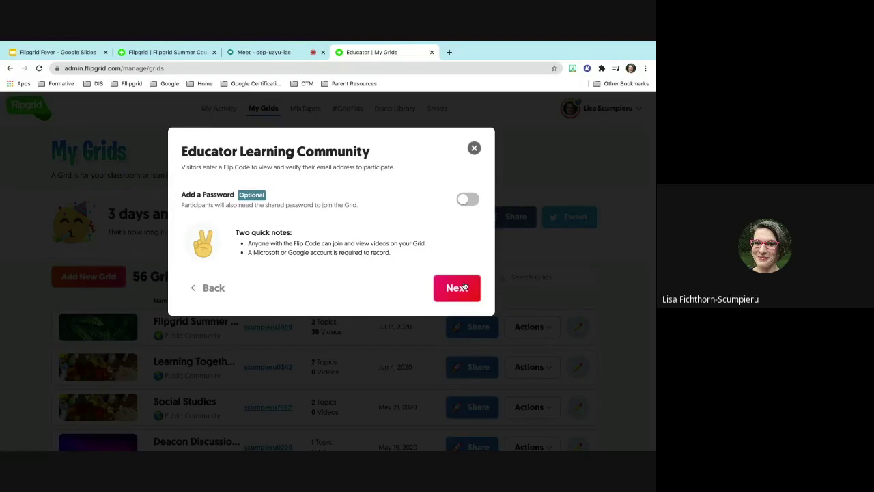
click(465, 287)
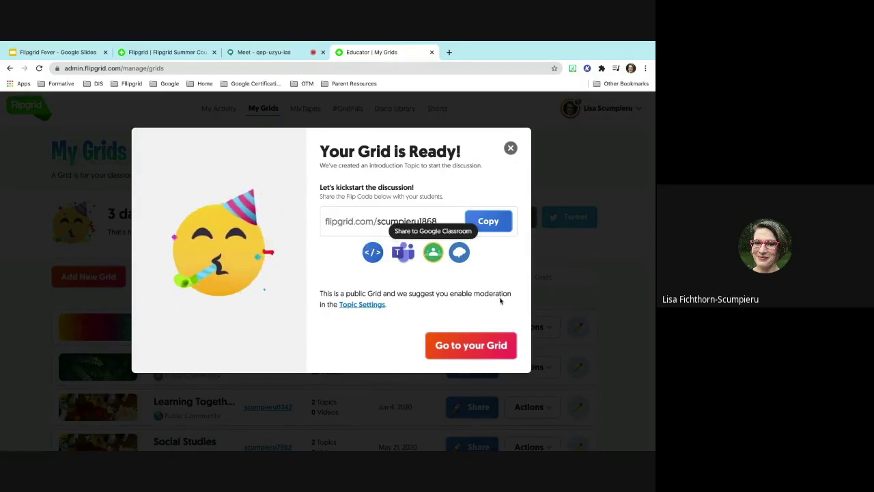
click(458, 354)
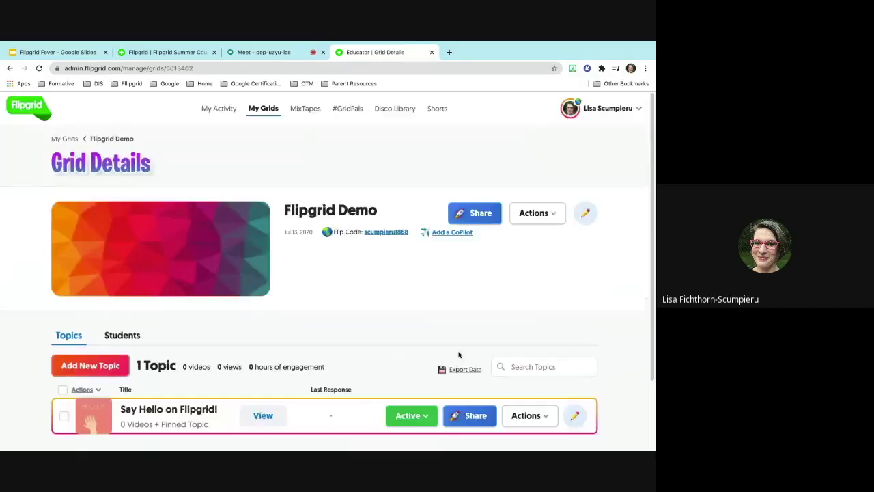
click(492, 218)
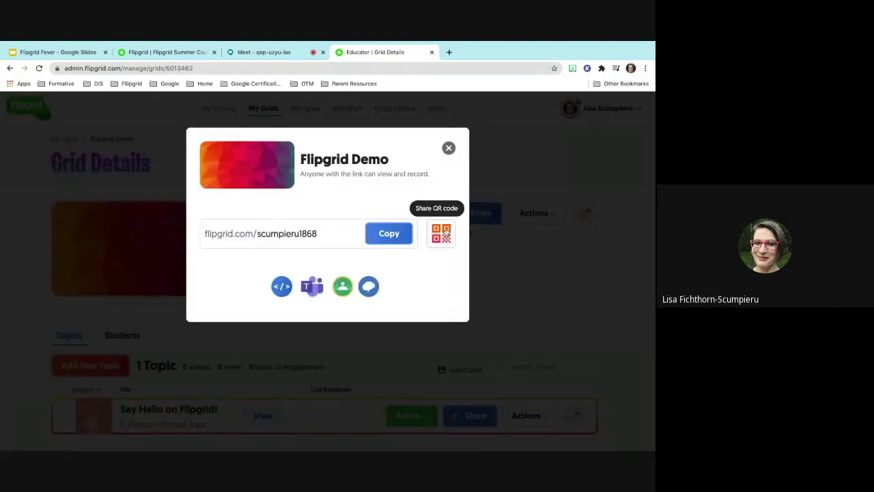
click(444, 234)
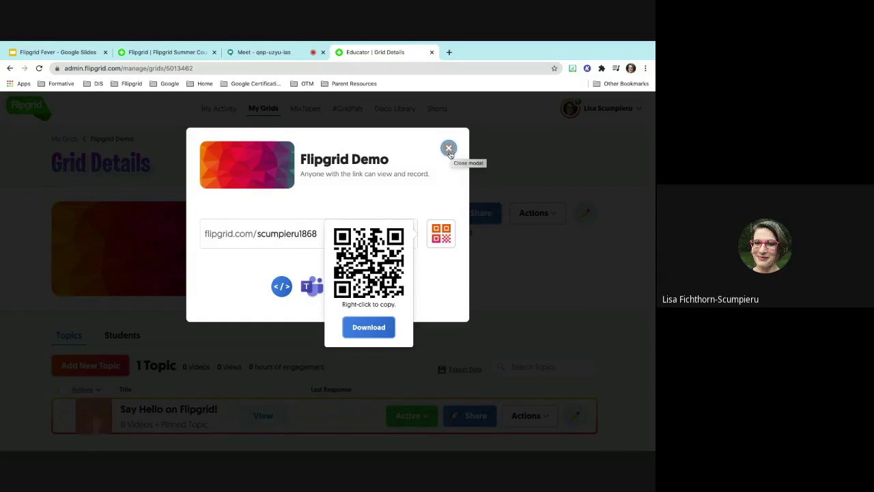
click(449, 149)
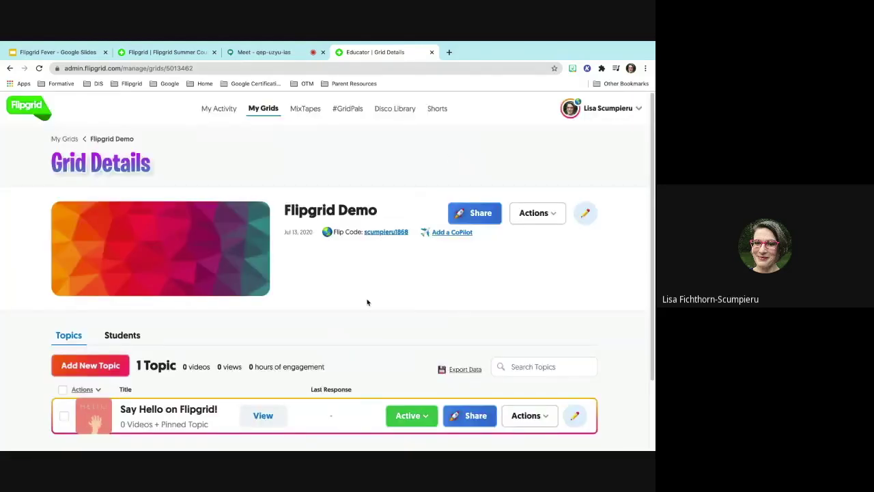
scroll(367, 301, down, 1)
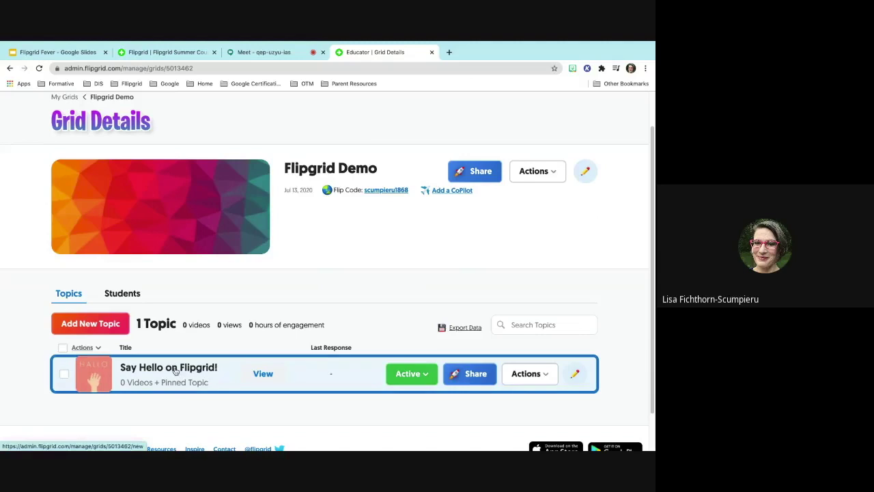
click(176, 371)
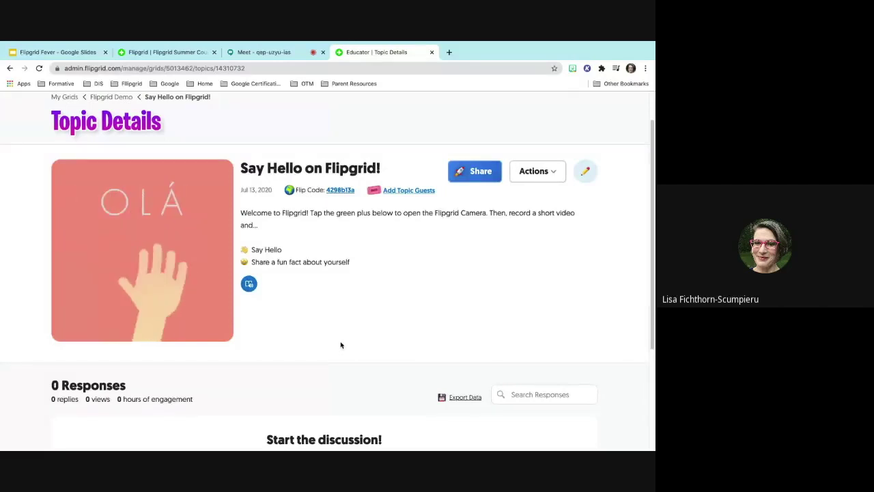
scroll(340, 345, up, 2)
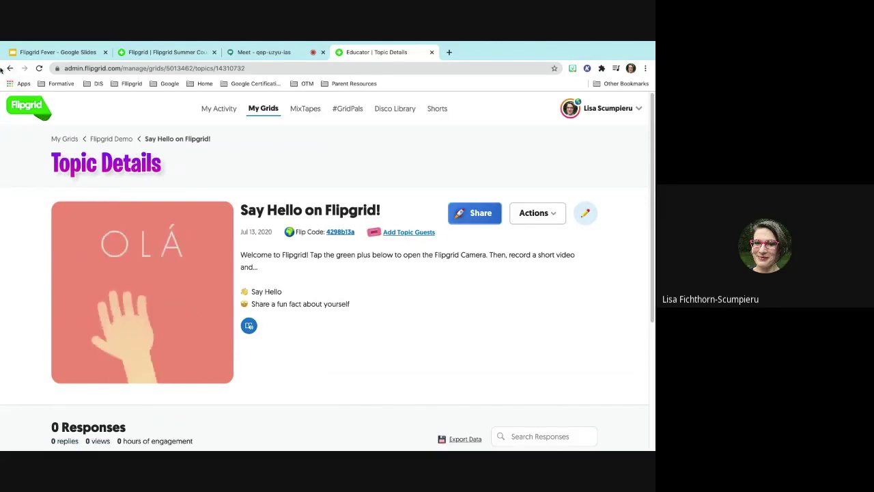
click(10, 68)
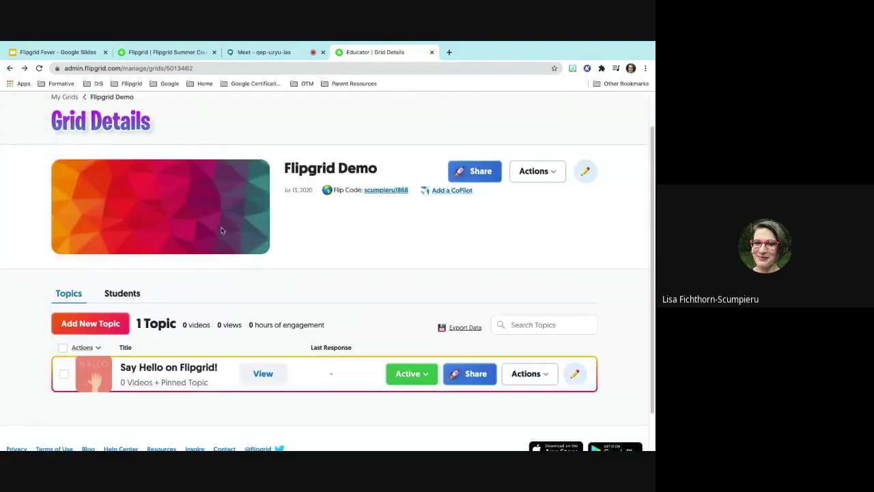
click(64, 375)
click(90, 348)
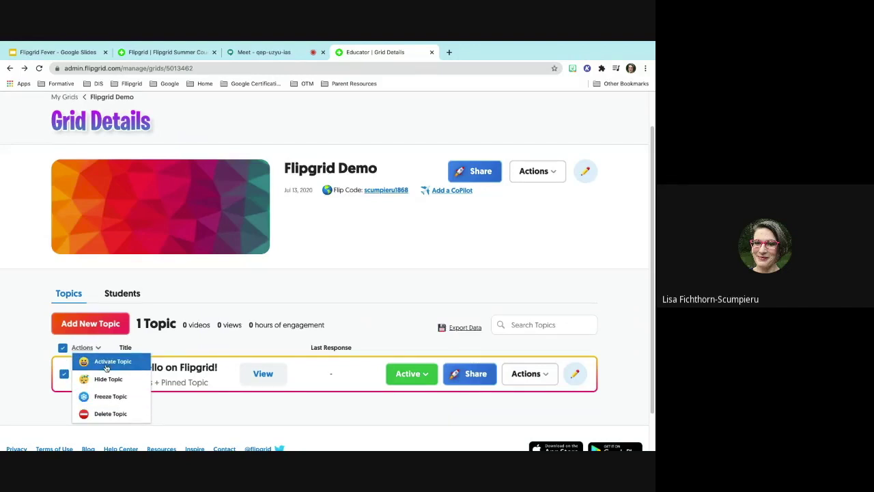
click(256, 297)
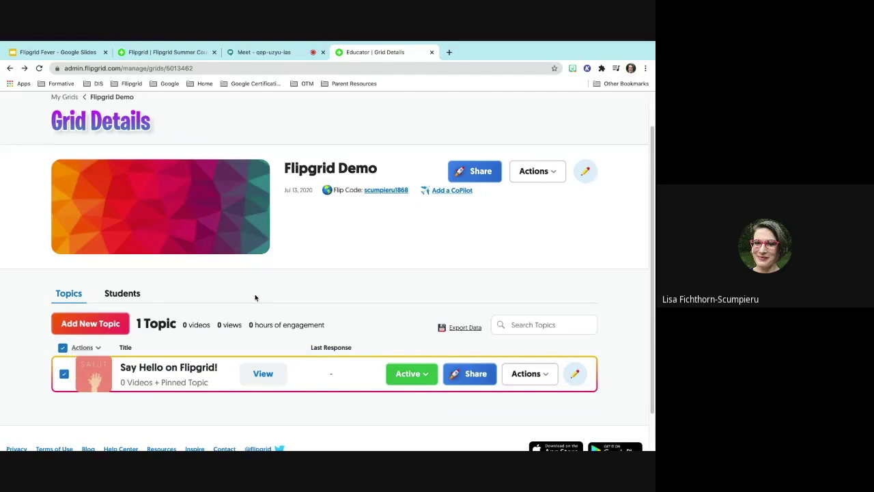
click(530, 179)
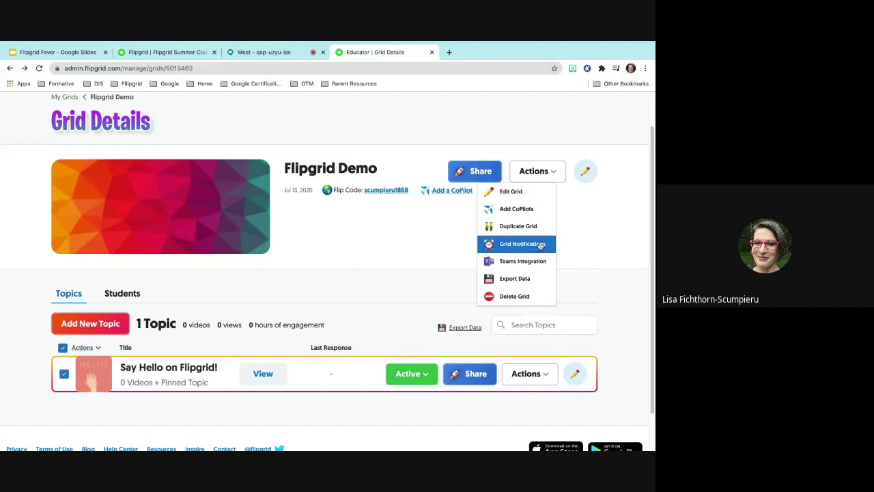
click(522, 244)
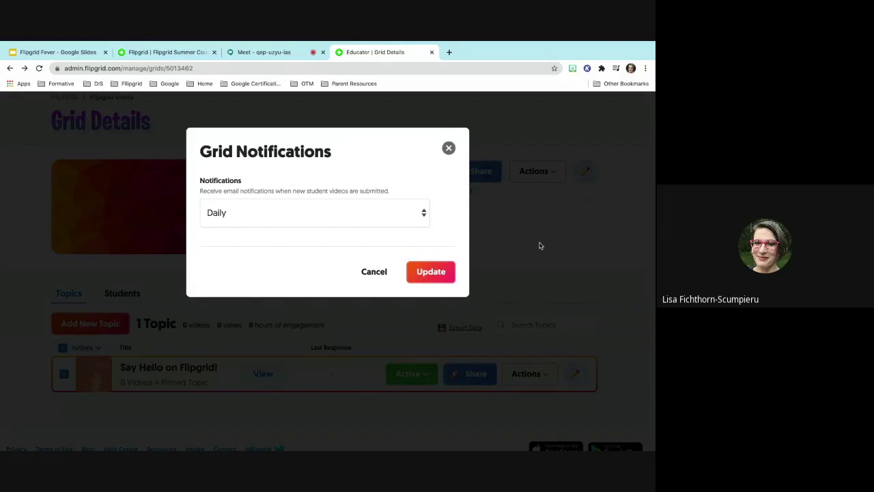
click(424, 218)
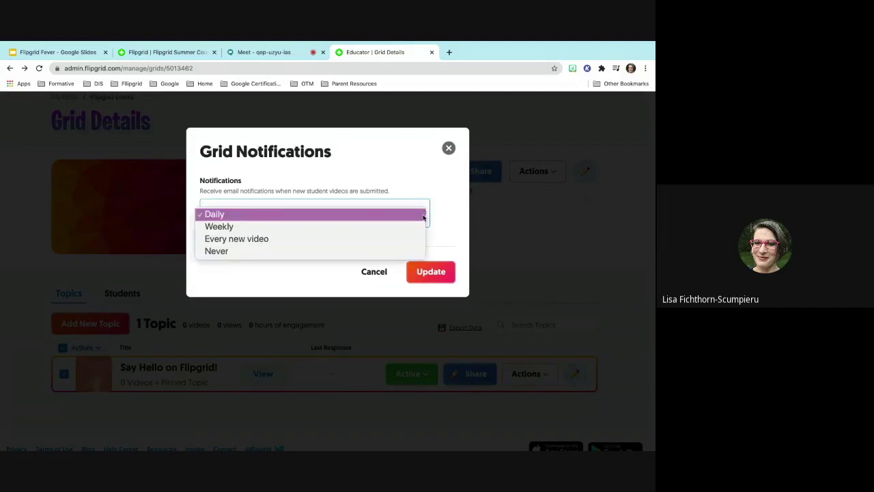
click(449, 149)
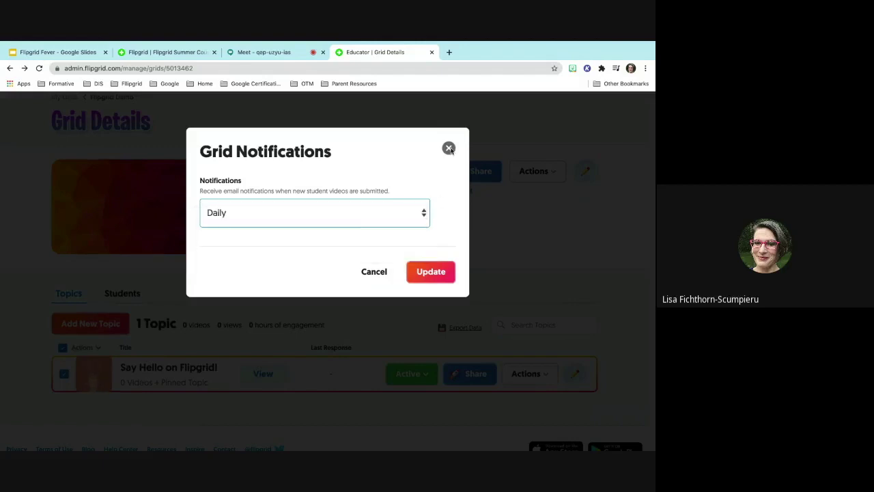
click(448, 149)
click(548, 172)
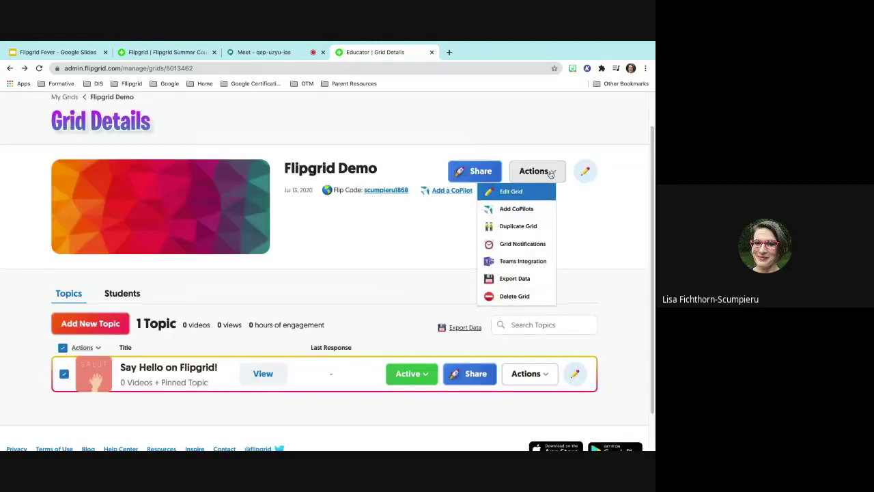
click(425, 220)
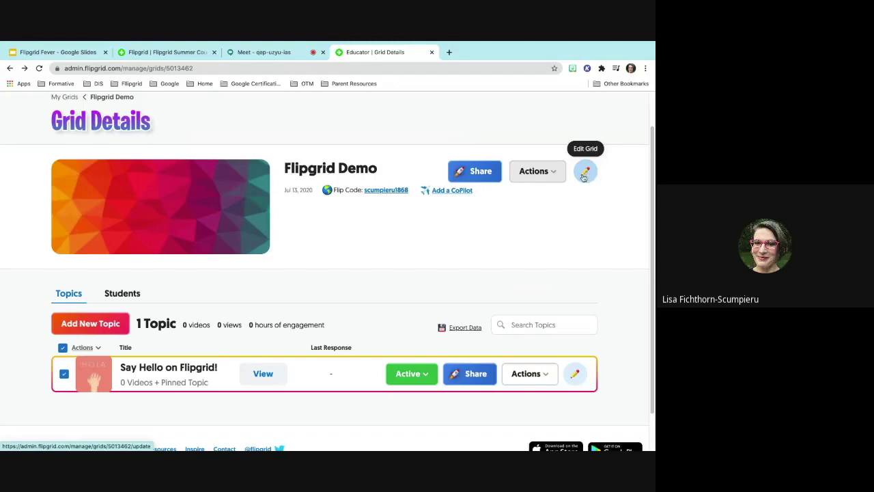
scroll(522, 263, down, 1)
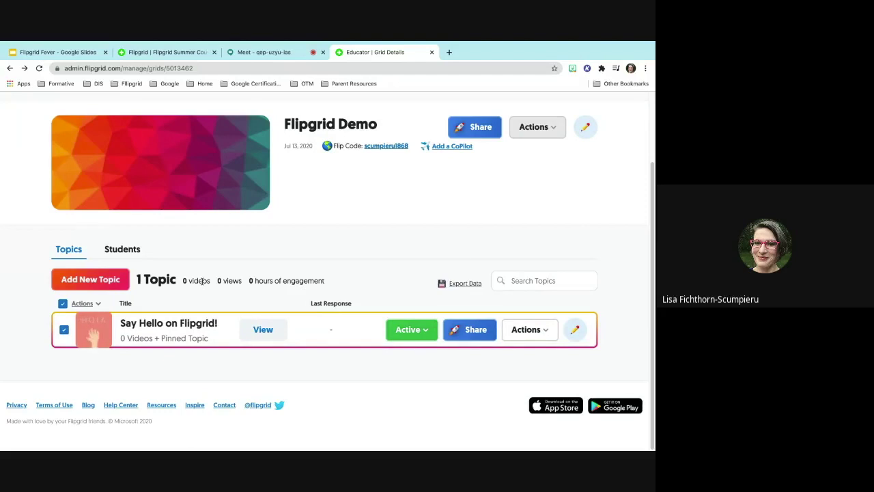
scroll(190, 266, up, 1)
scroll(190, 266, up, 2)
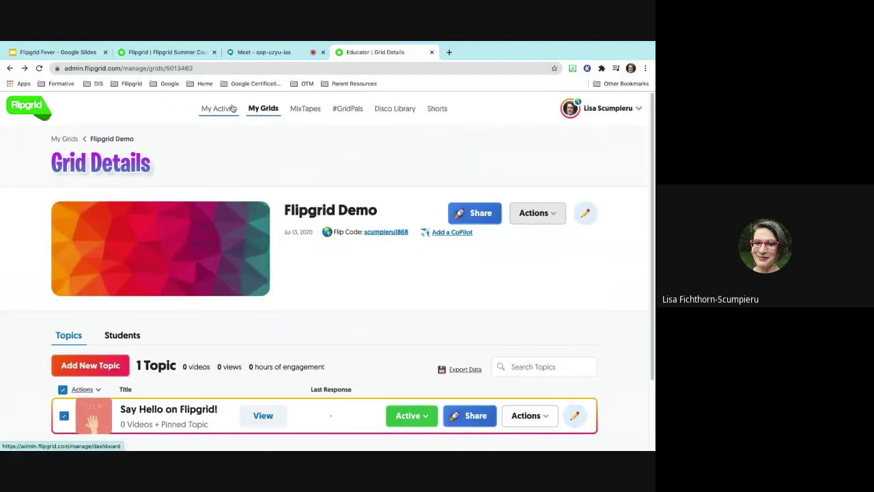
- Go through My Activity and My Grids to the Flipgrid Demo grid and add a new topic
click(232, 109)
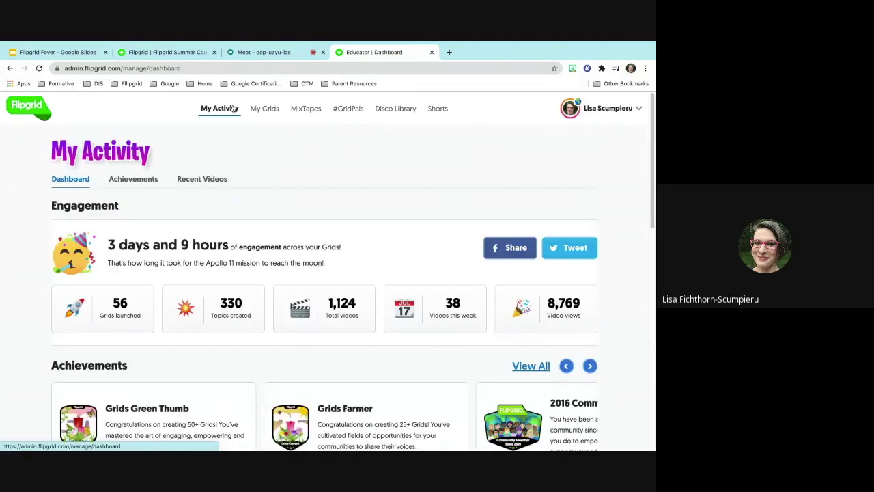
click(257, 113)
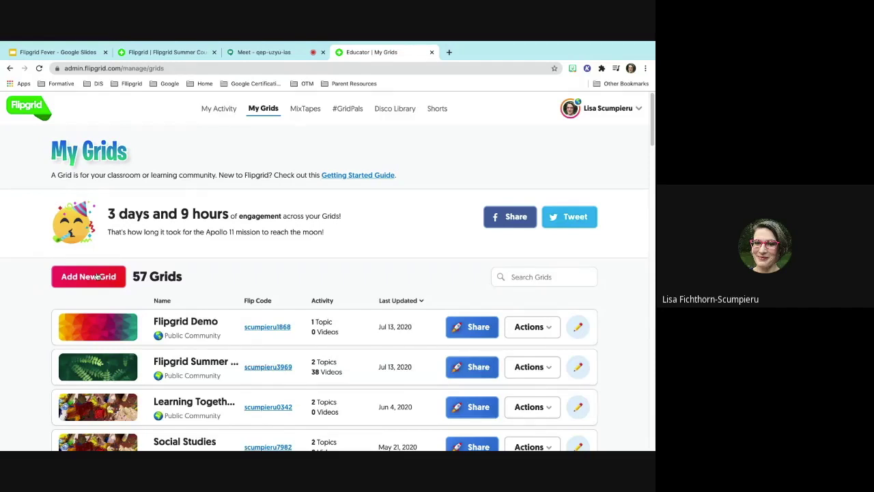
click(183, 328)
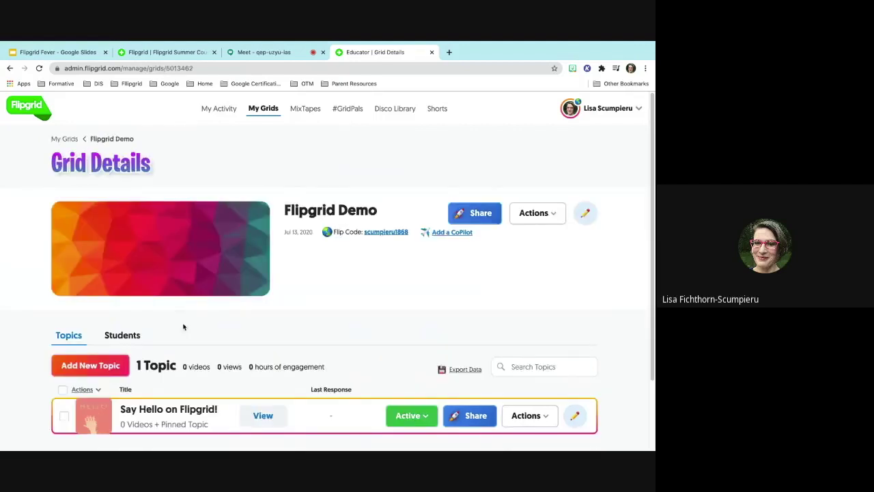
scroll(183, 326, down, 2)
click(89, 281)
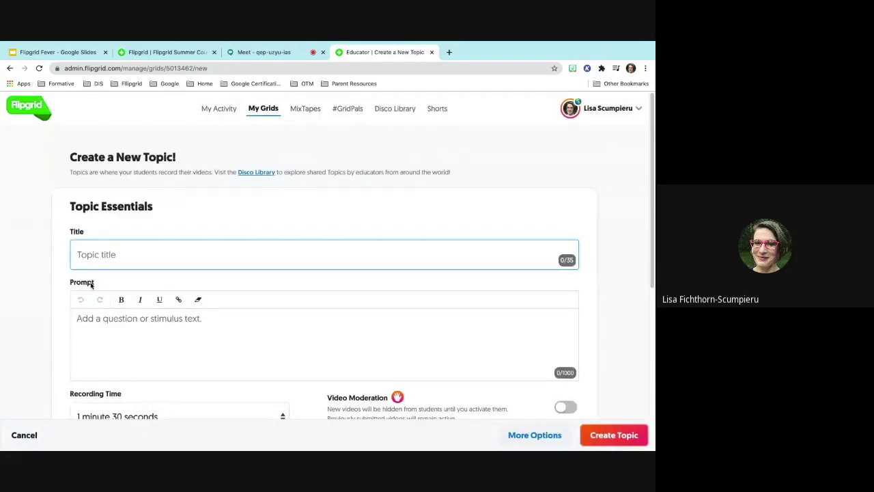
- Title the topic 'Staff Meeting' with prompt 'Add suggestions for how we can work with students through Google Meet.'
text(Staff Meeting)
click(77, 340)
scroll(86, 322, down, 1)
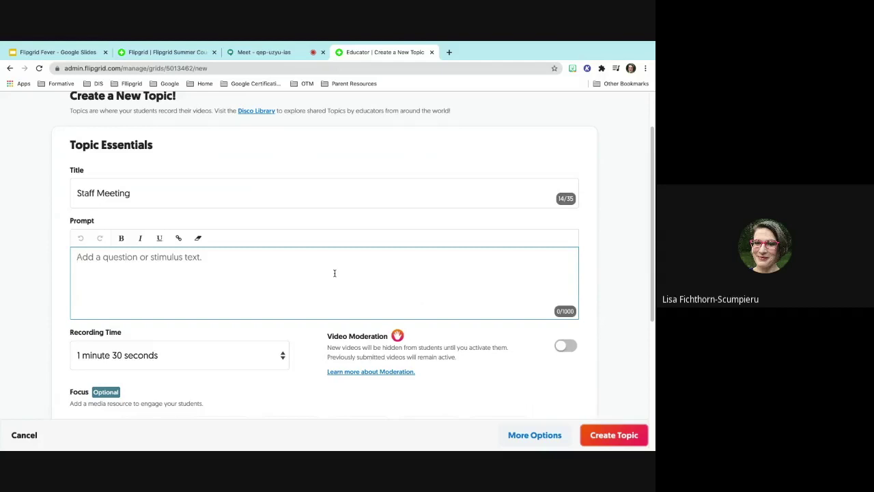
text(Add s)
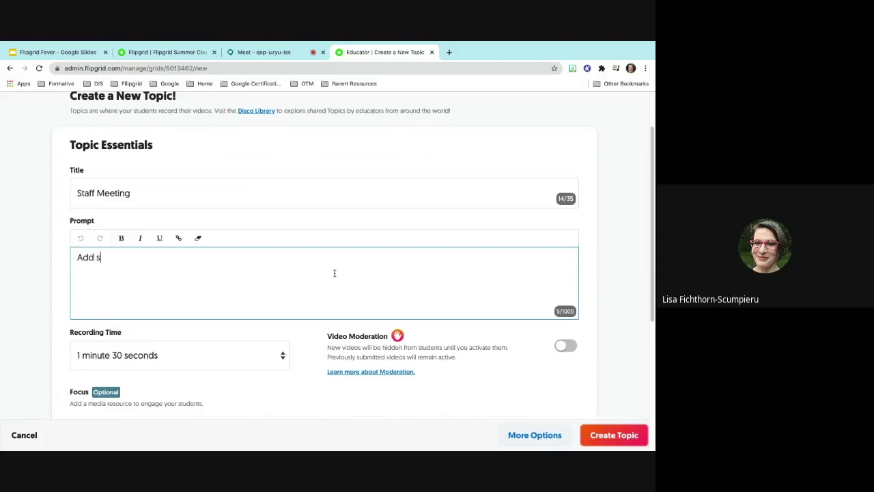
text(uggestions for how we can )
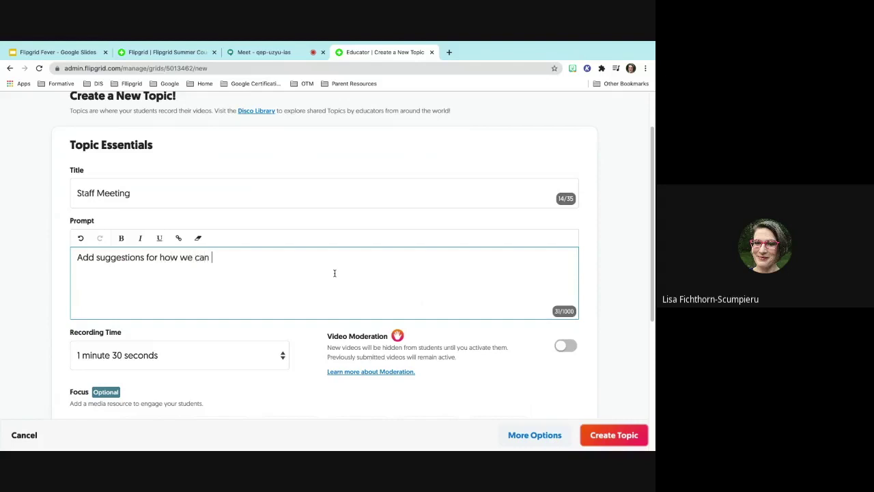
text(work with students through Google Meet.)
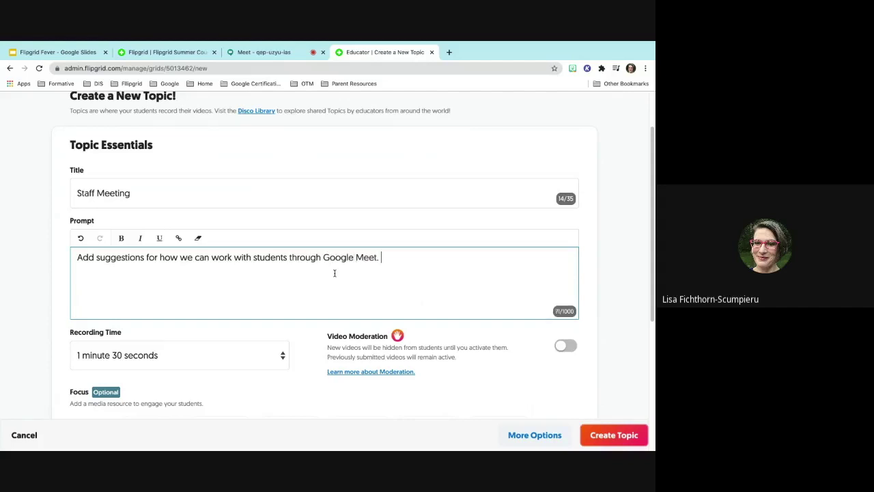
click(205, 350)
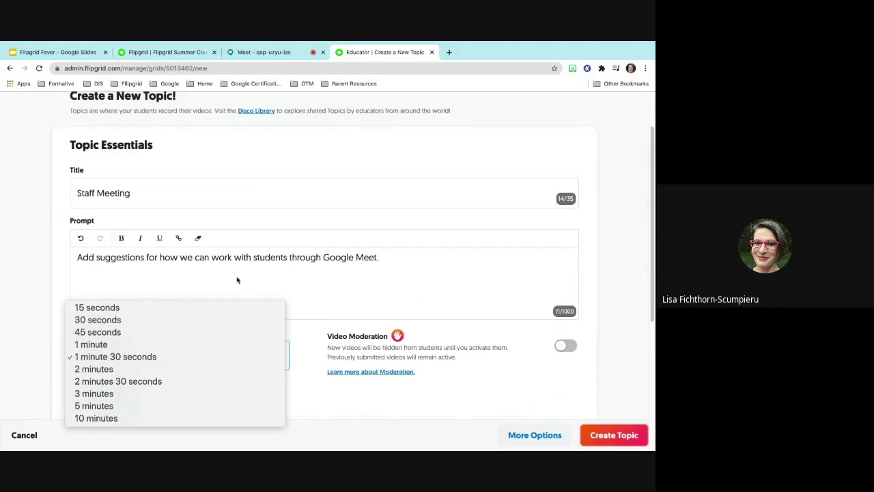
- Keep the 1 minute 30 seconds recording time and switch on Video Moderation
click(254, 294)
scroll(258, 289, down, 1)
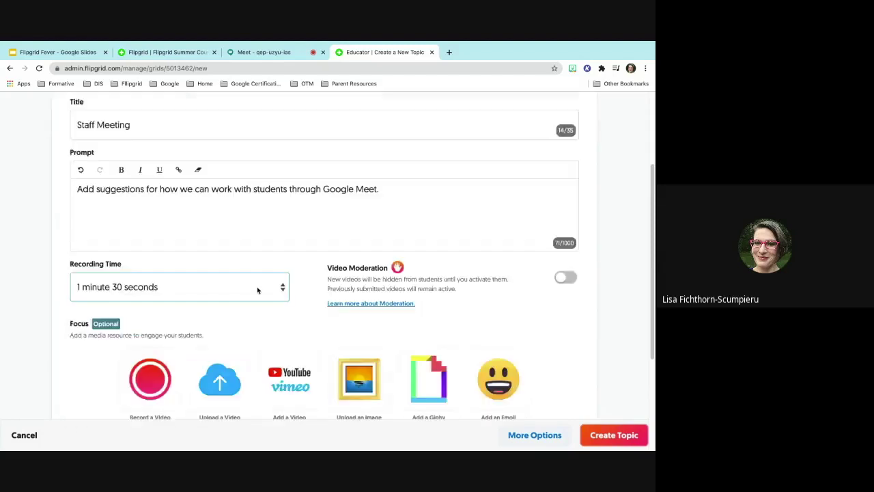
scroll(255, 289, down, 1)
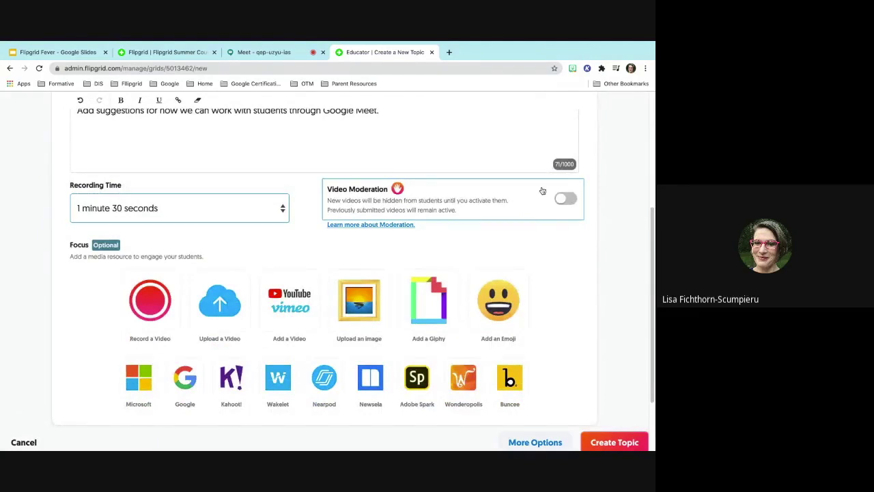
click(565, 198)
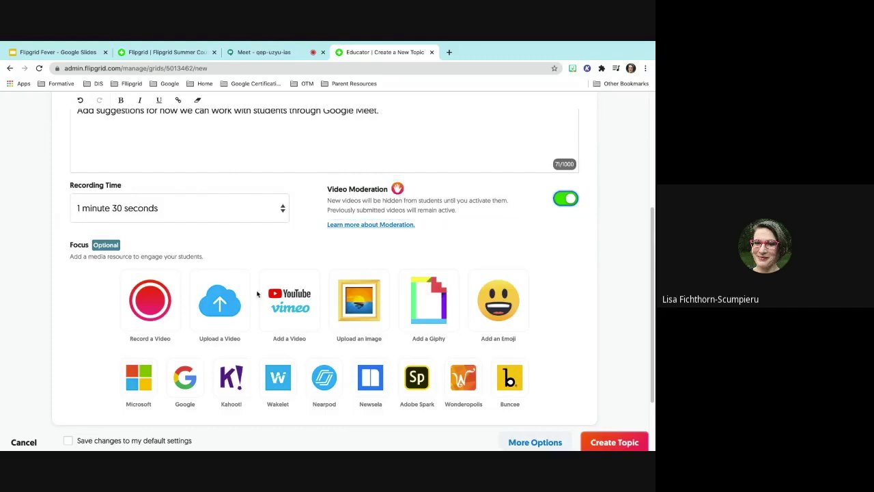
- Launch the focus-video recorder from the Record a Video tile in the Focus section
click(150, 304)
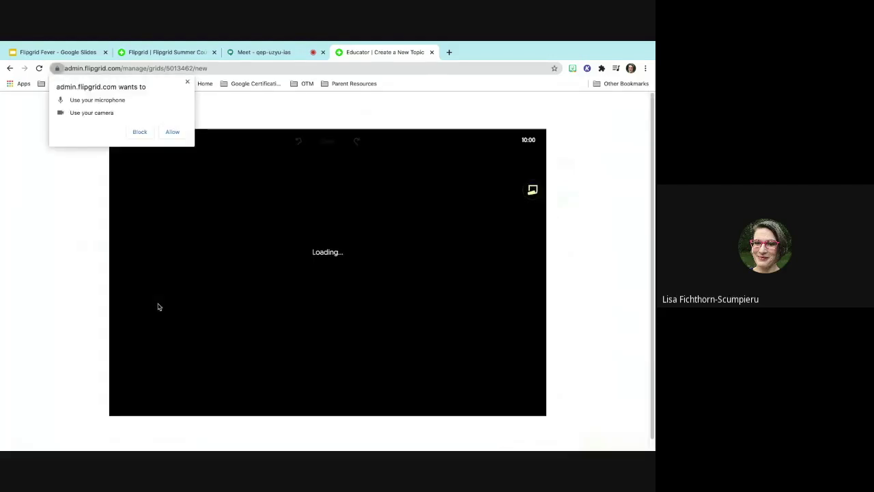
- Allow camera and microphone access, then close the recorder without recording
click(174, 137)
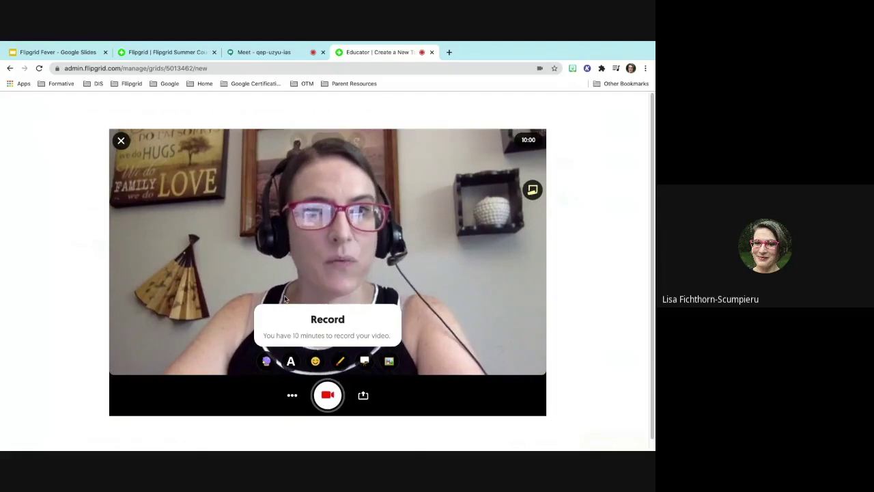
click(121, 141)
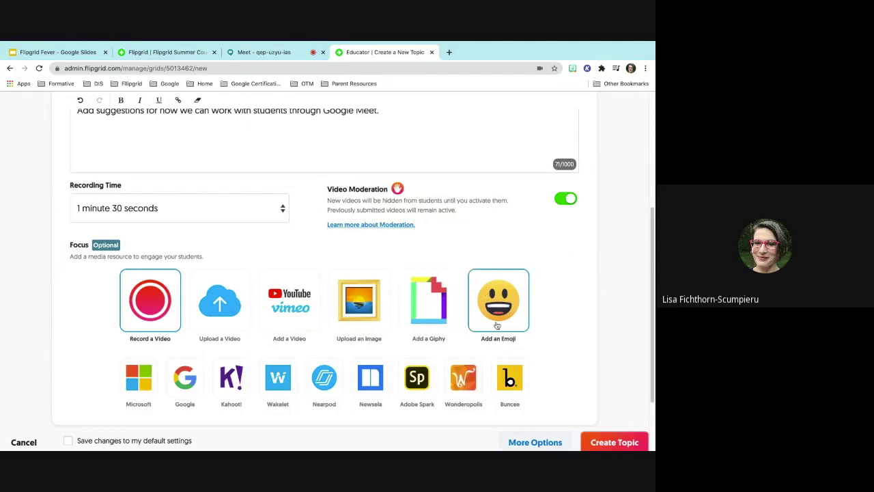
- Expand More Options at the bottom of the Staff Meeting topic form
scroll(256, 375, down, 1)
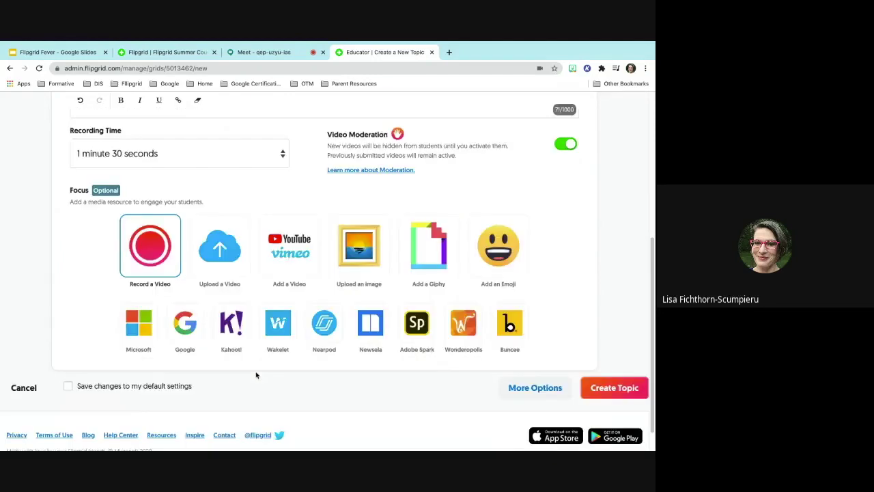
scroll(256, 375, down, 1)
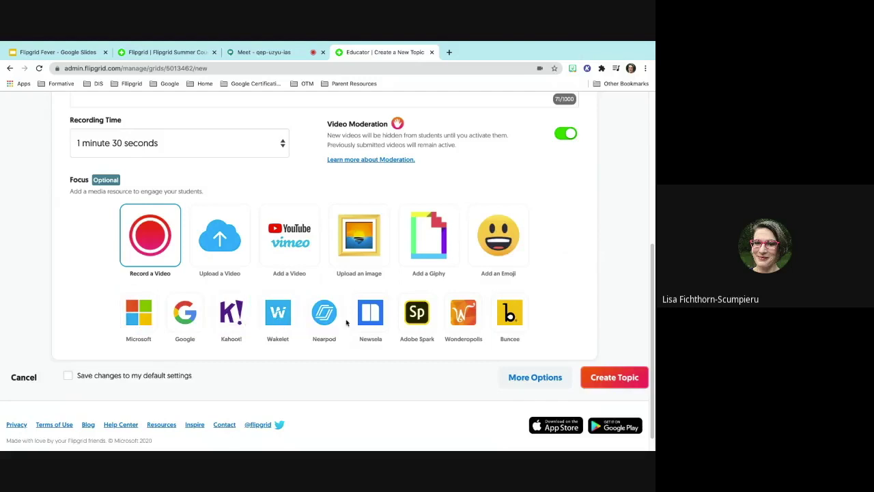
scroll(469, 326, down, 1)
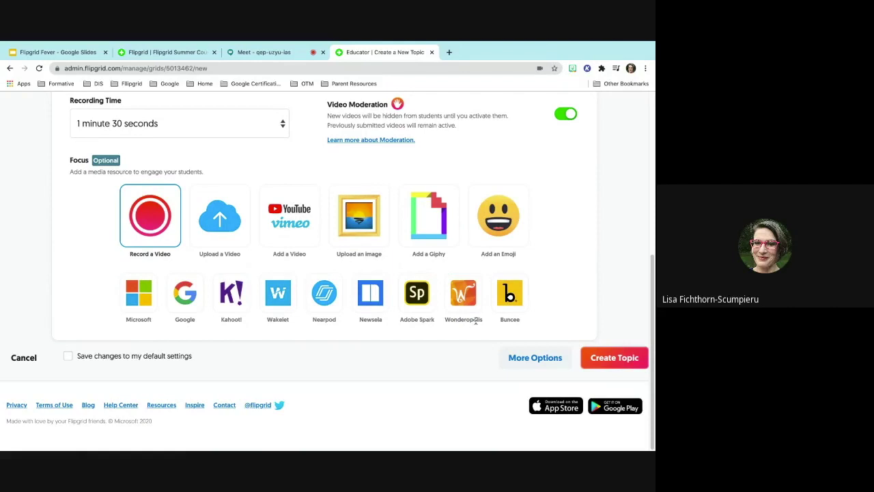
click(536, 357)
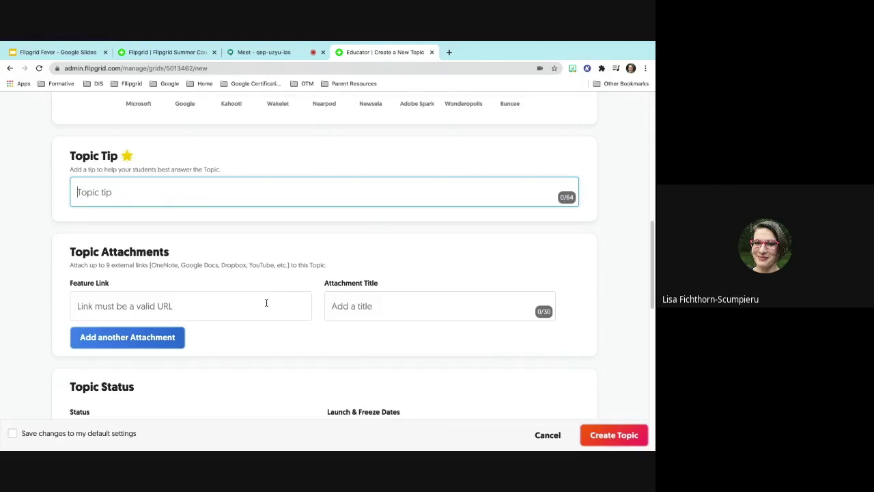
scroll(267, 303, down, 1)
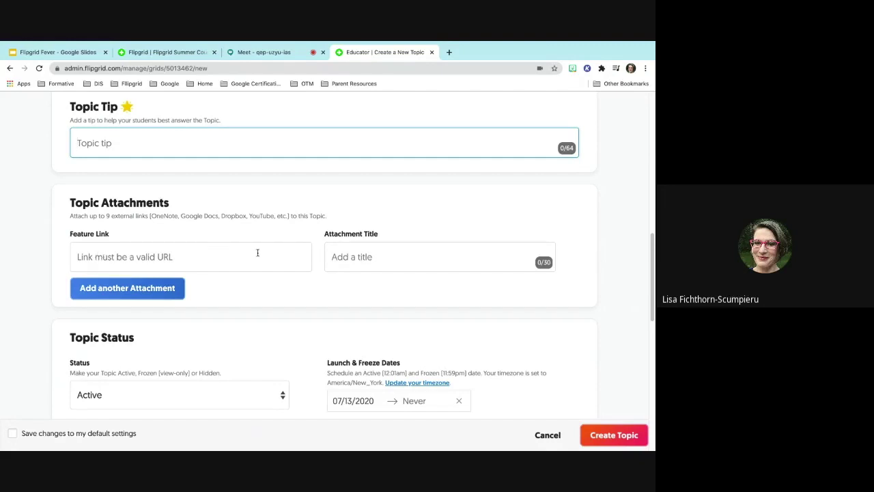
scroll(376, 262, down, 1)
scroll(376, 262, down, 1)
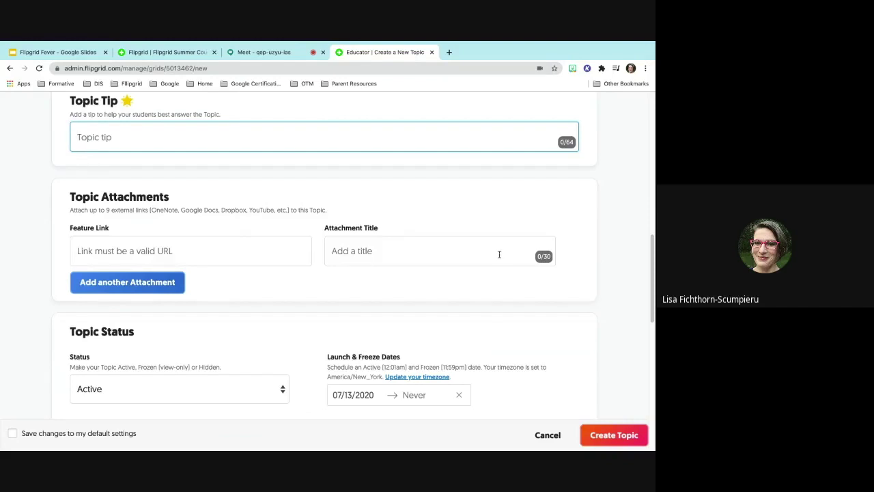
click(372, 251)
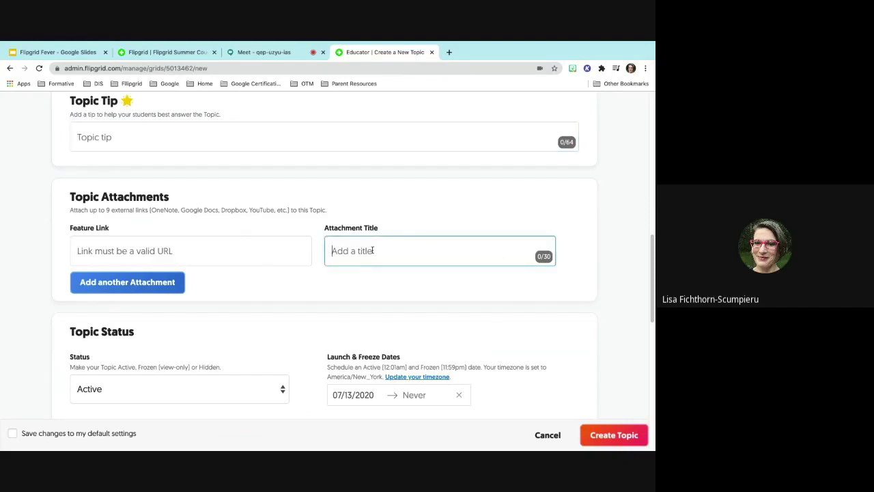
scroll(372, 250, down, 2)
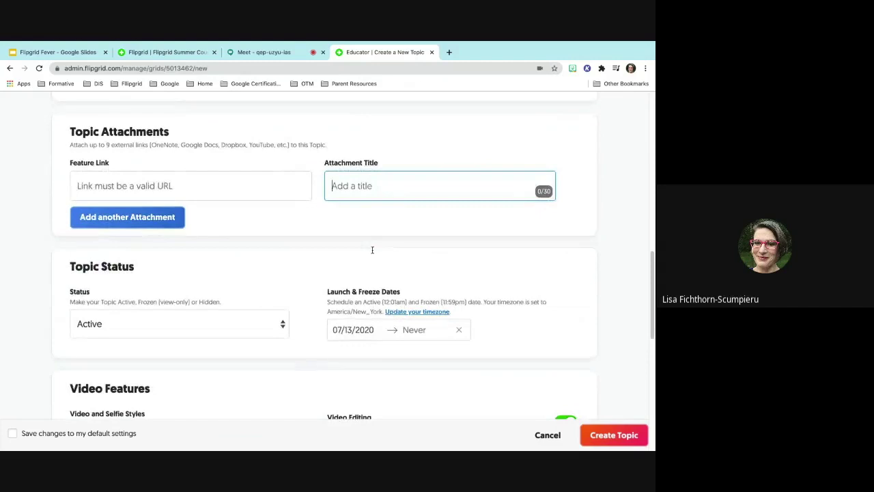
scroll(372, 250, down, 1)
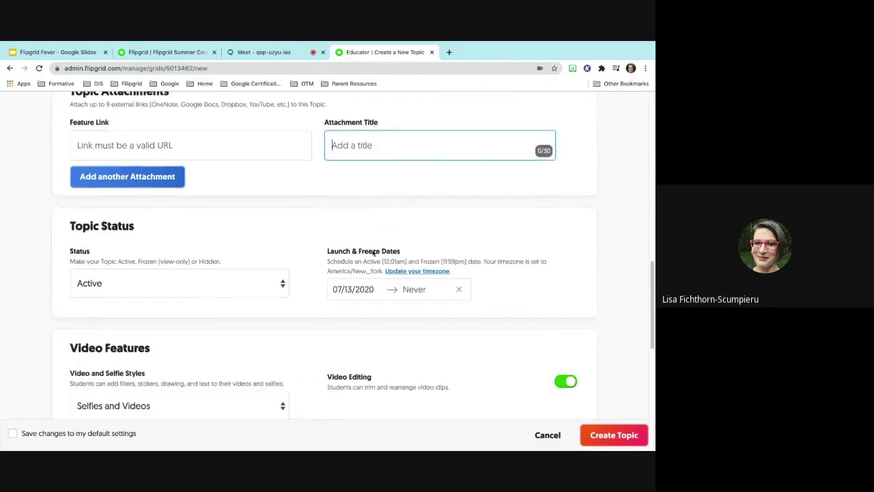
scroll(372, 252, down, 1)
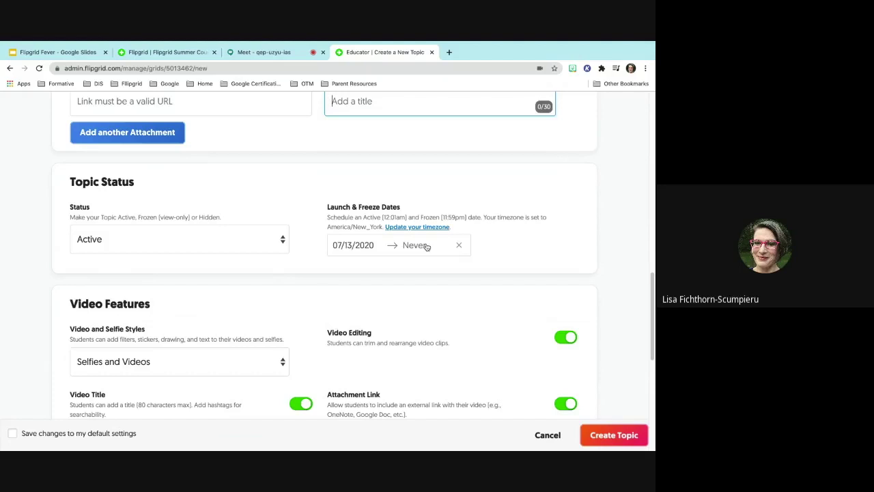
scroll(420, 316, down, 3)
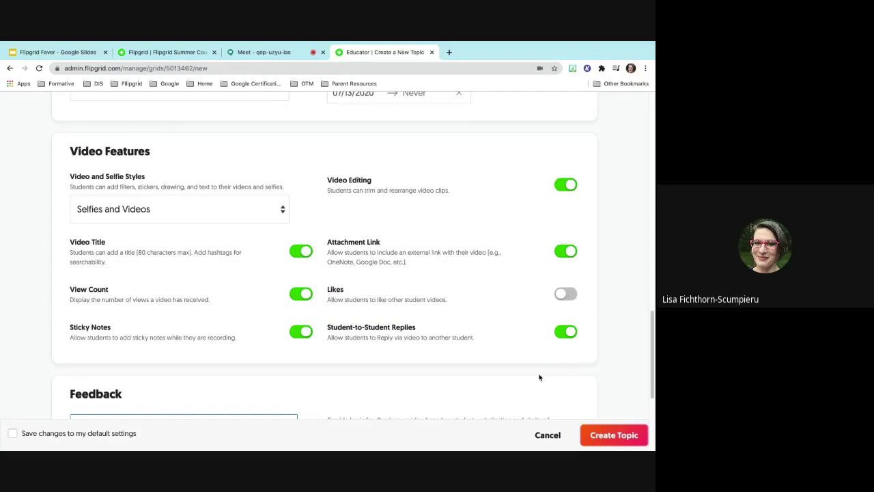
scroll(539, 377, down, 5)
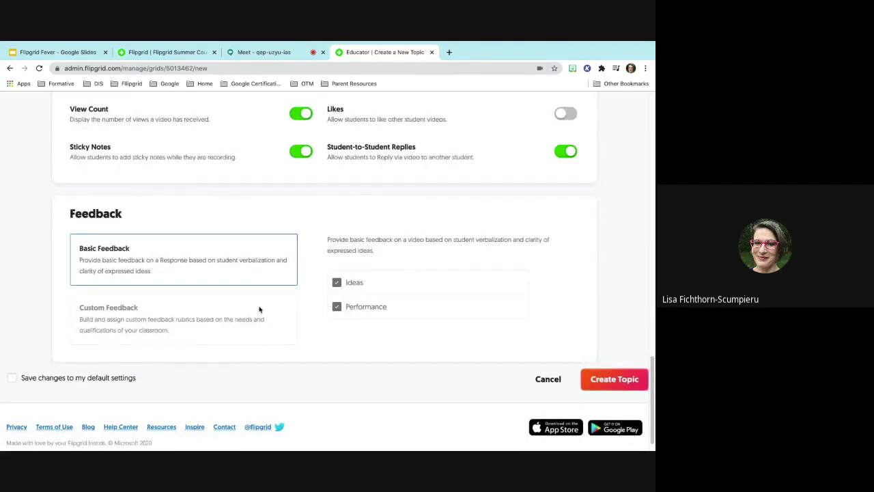
- Choose Custom Feedback with the Manifesto rubric, reviewing its criterion details without changes
click(237, 317)
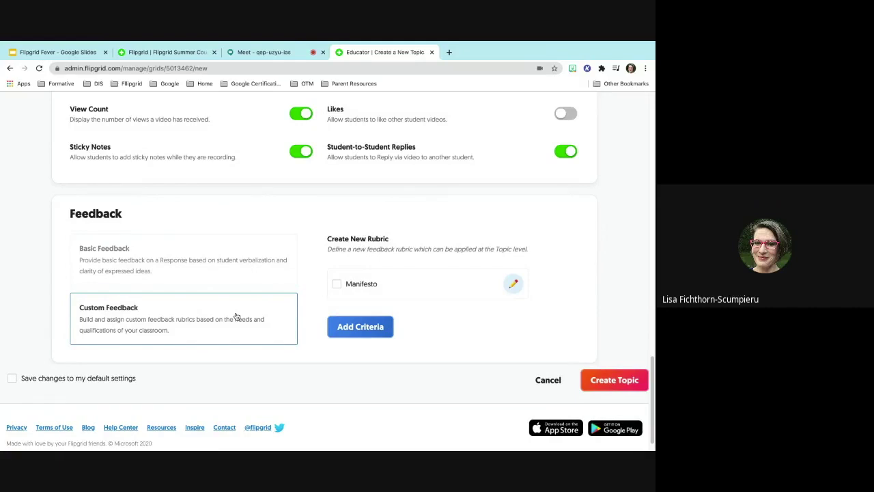
click(367, 287)
click(513, 283)
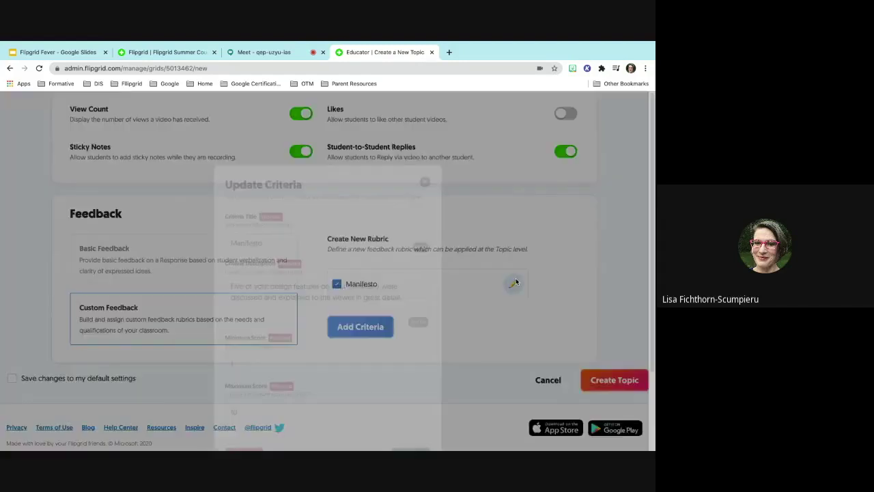
scroll(423, 283, down, 3)
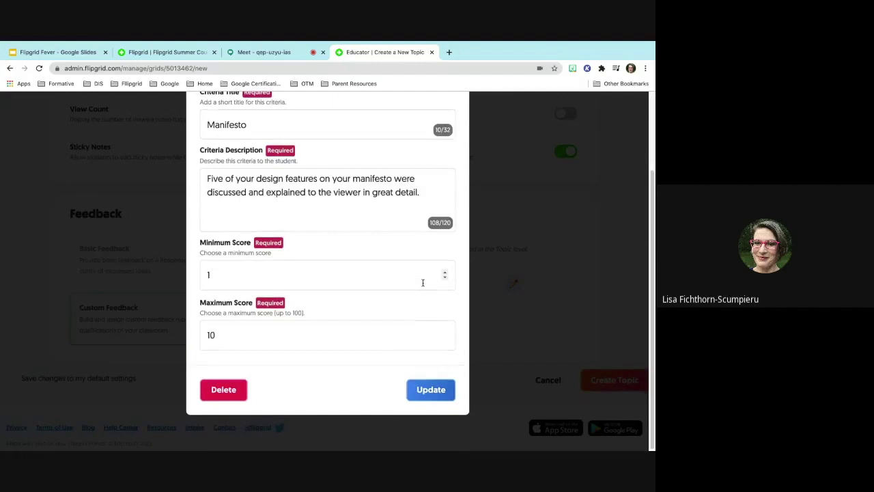
scroll(423, 283, up, 2)
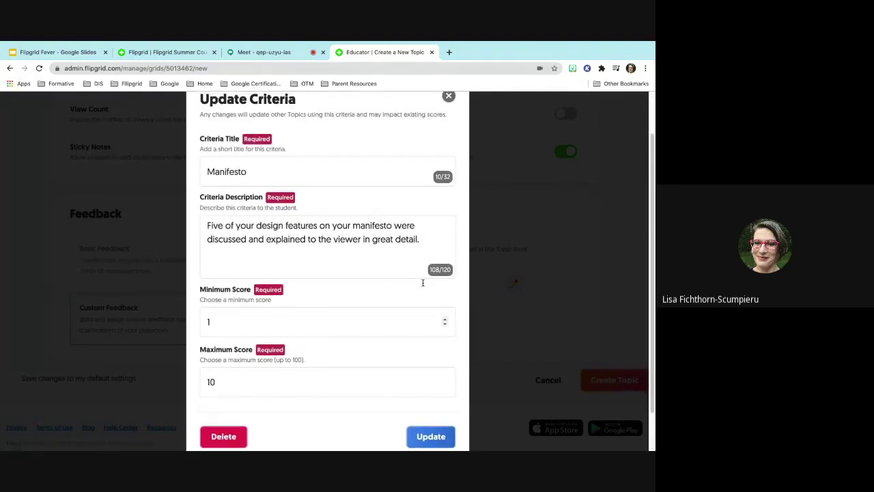
scroll(423, 283, up, 2)
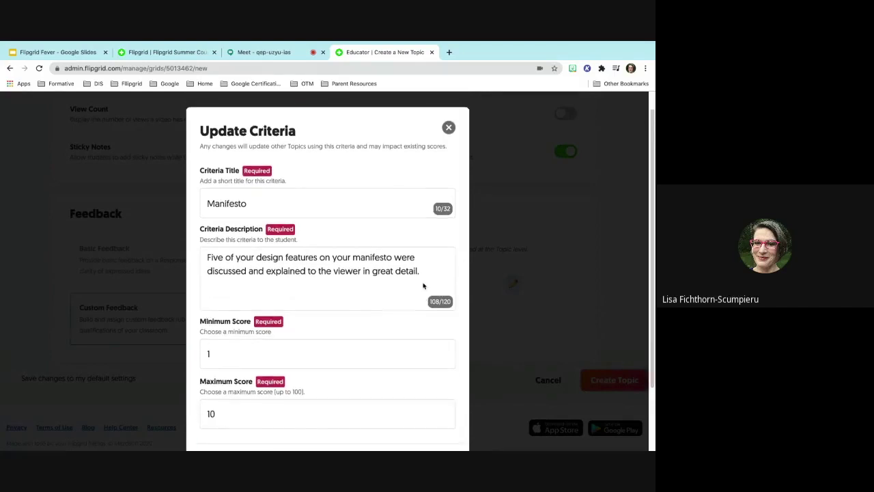
click(448, 131)
- Create and publish the Staff Meeting topic
scroll(450, 134, down, 1)
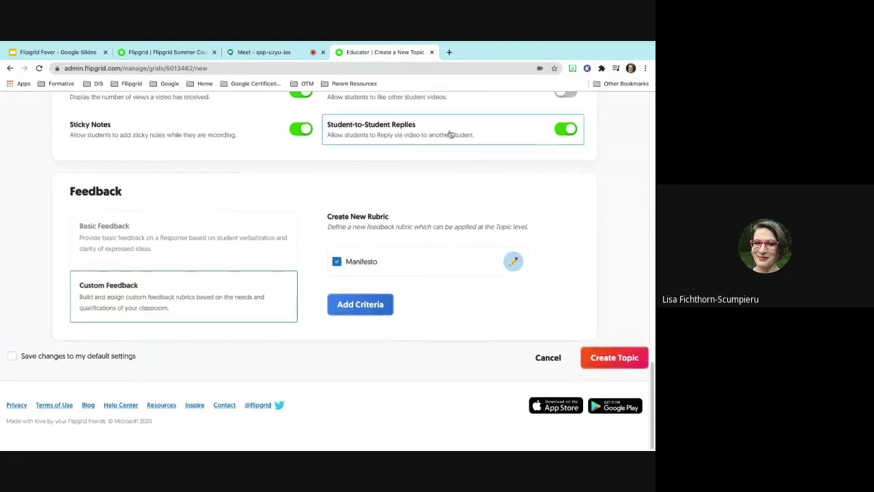
scroll(450, 133, up, 3)
scroll(450, 134, up, 1)
scroll(450, 134, down, 2)
click(611, 358)
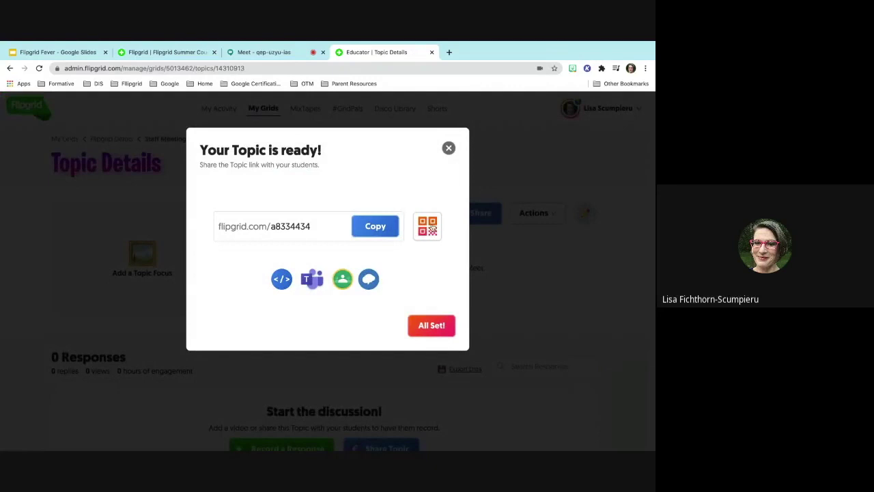
- Show and hide the QR code, confirm All Set!, and return to the Flipgrid Demo grid
click(431, 228)
click(432, 272)
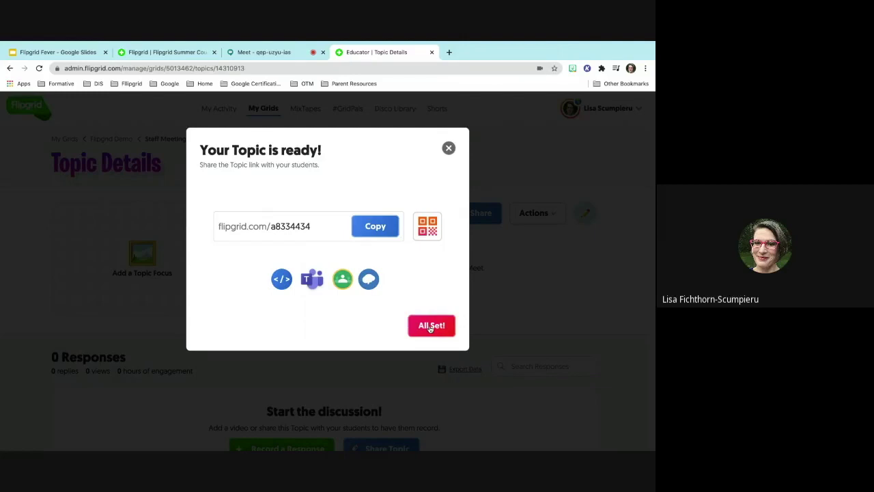
click(431, 327)
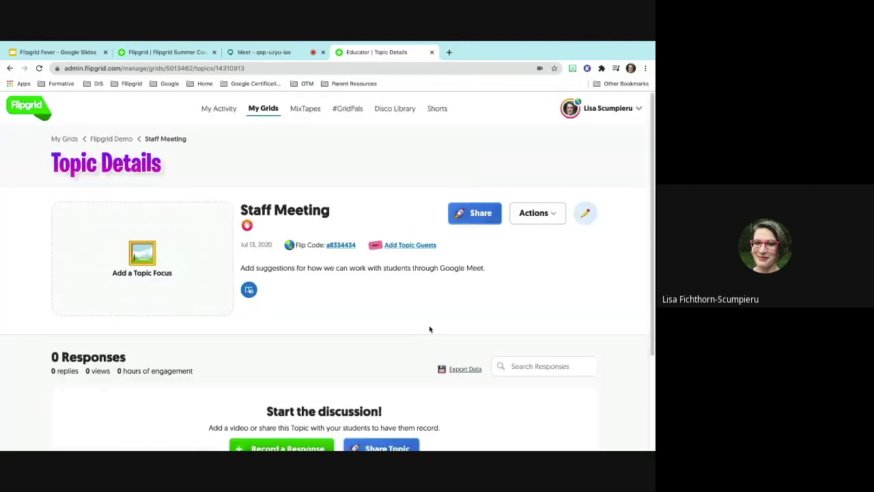
scroll(421, 308, down, 1)
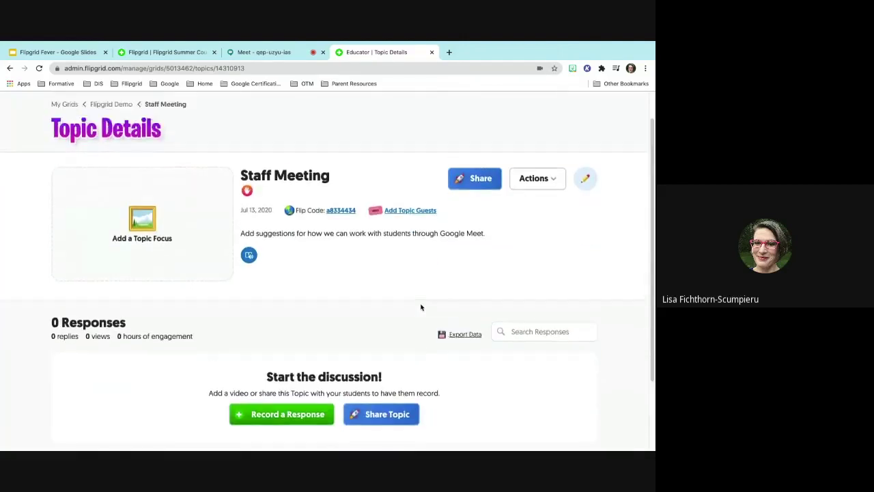
scroll(421, 307, up, 1)
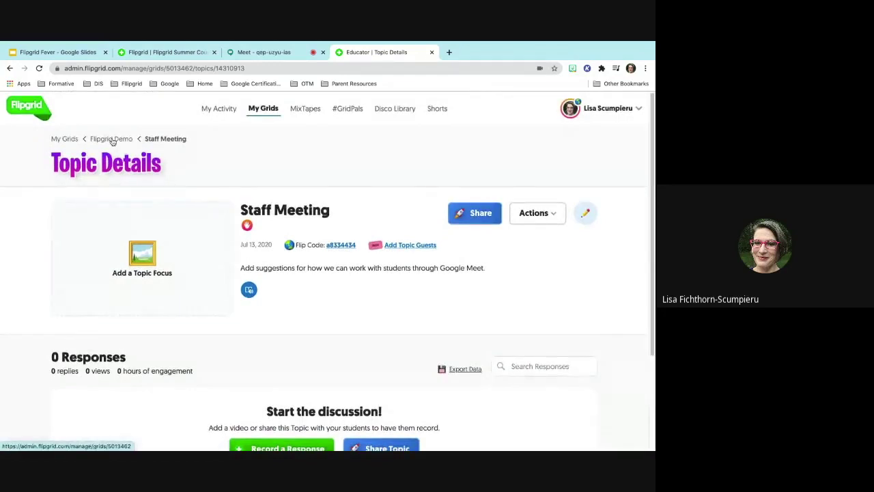
click(112, 141)
scroll(99, 317, down, 3)
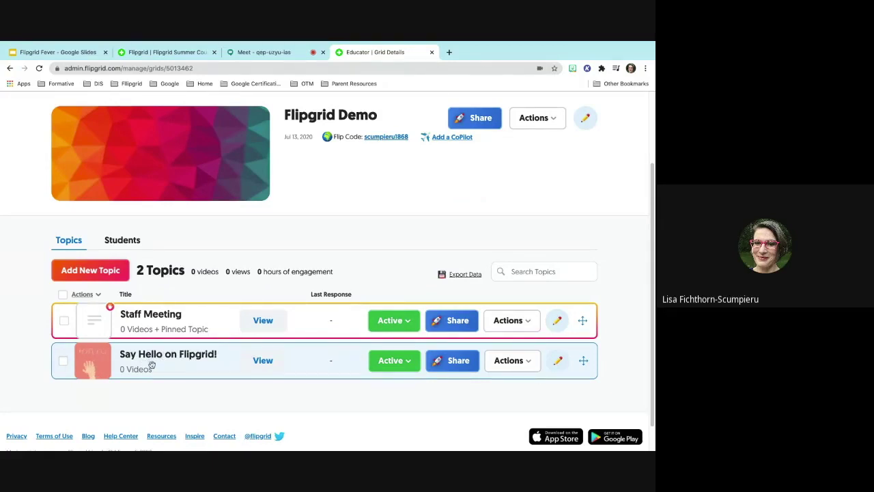
- Open the Flipgrid Demo student page in a new tab, list its 2 topics, then return to Google Meet
click(380, 140)
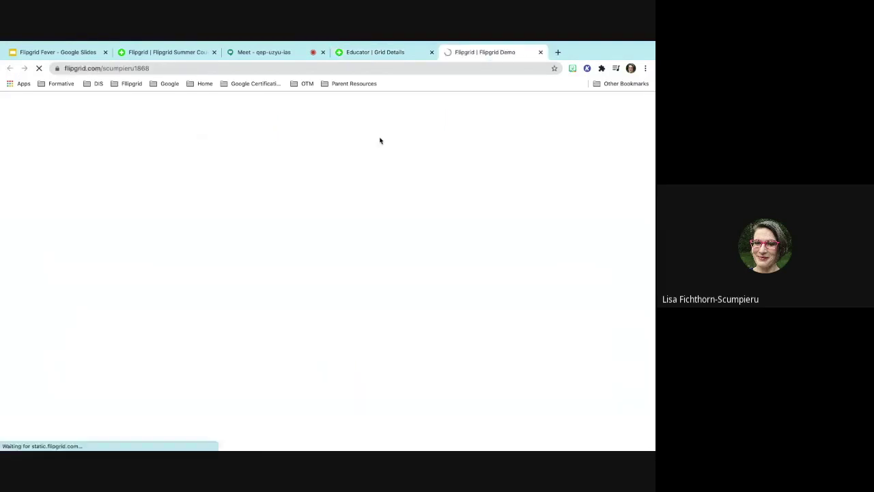
scroll(363, 211, down, 5)
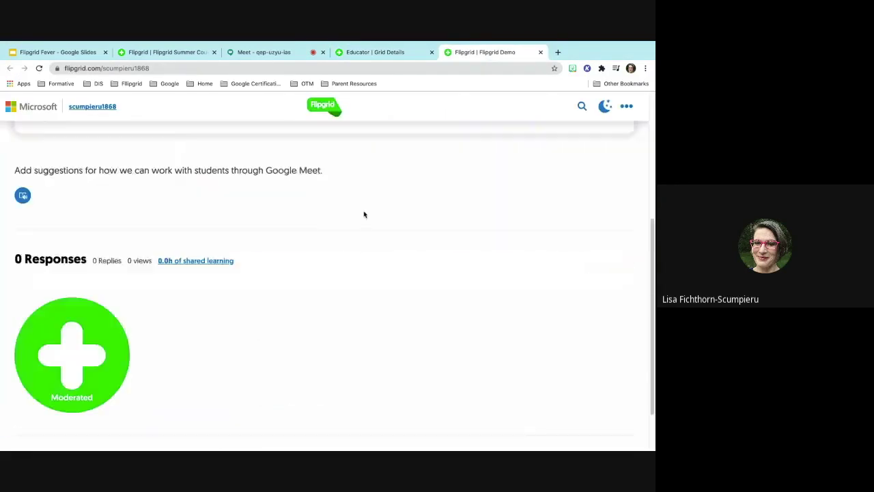
scroll(364, 215, up, 1)
scroll(364, 215, up, 2)
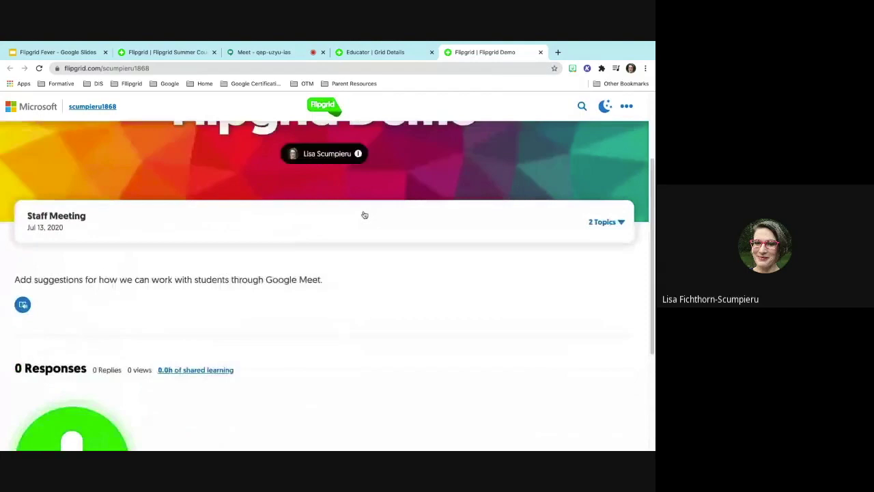
click(622, 232)
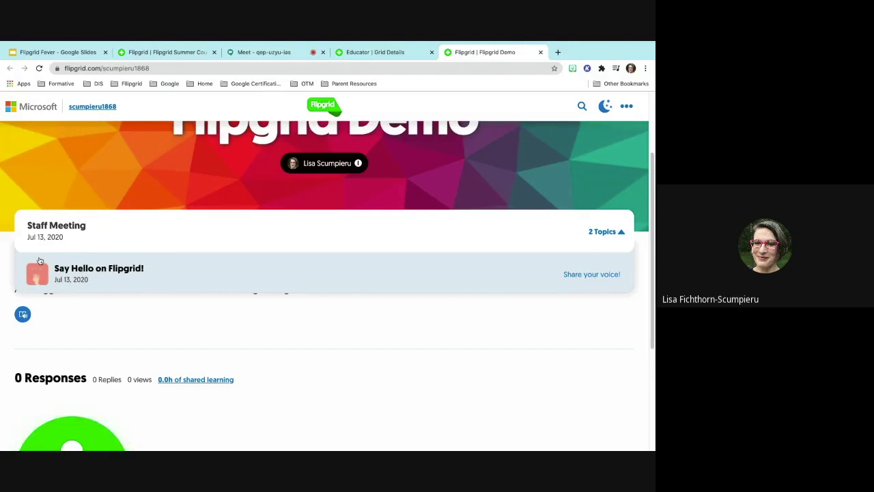
click(286, 53)
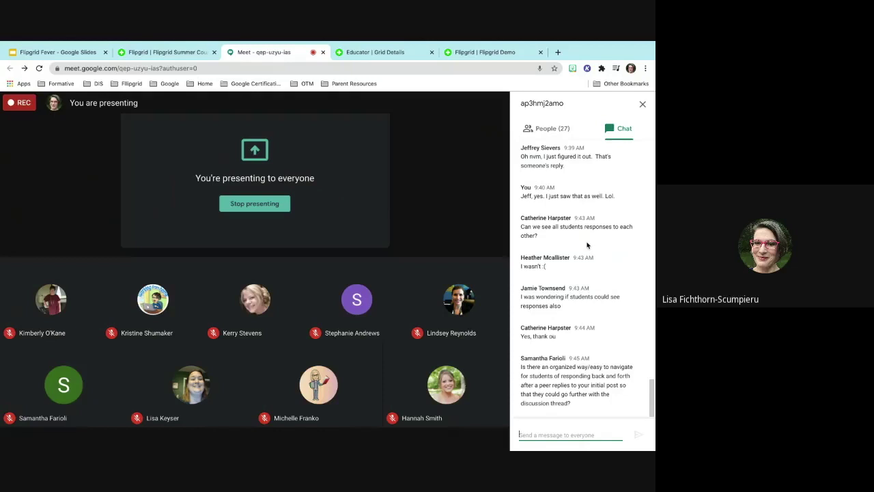
- Revisit the student view and Meet call, then bring up the Flipgrid Summer Course's Speaking and Listening topic
click(508, 54)
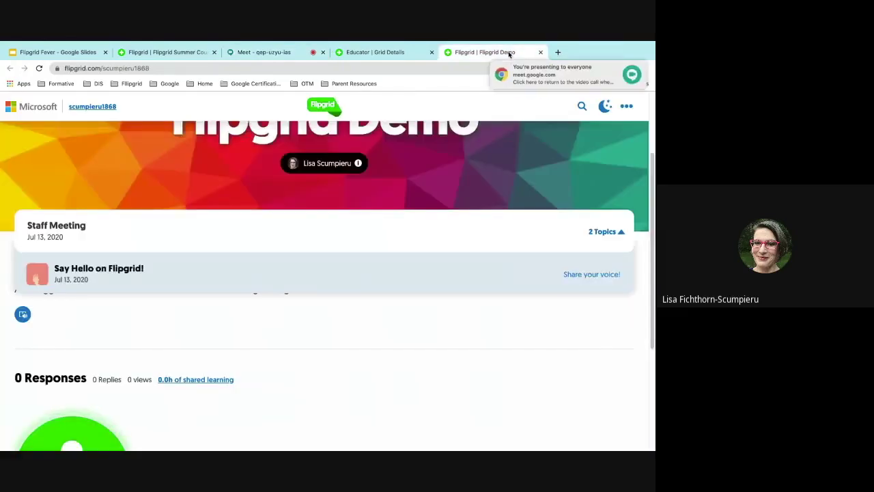
scroll(368, 263, down, 5)
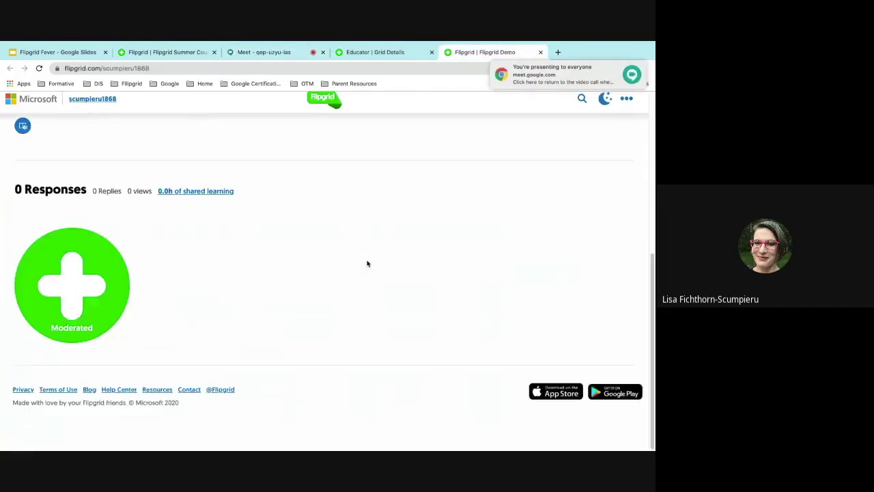
scroll(367, 264, up, 5)
click(275, 52)
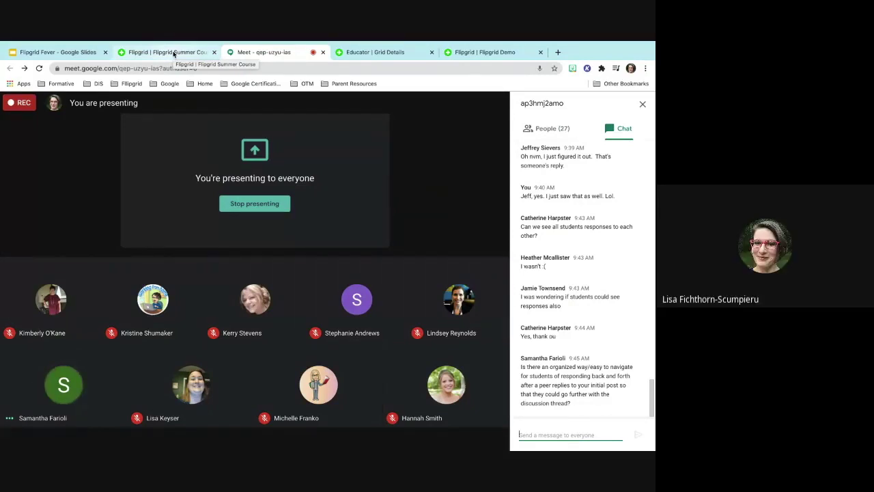
click(174, 55)
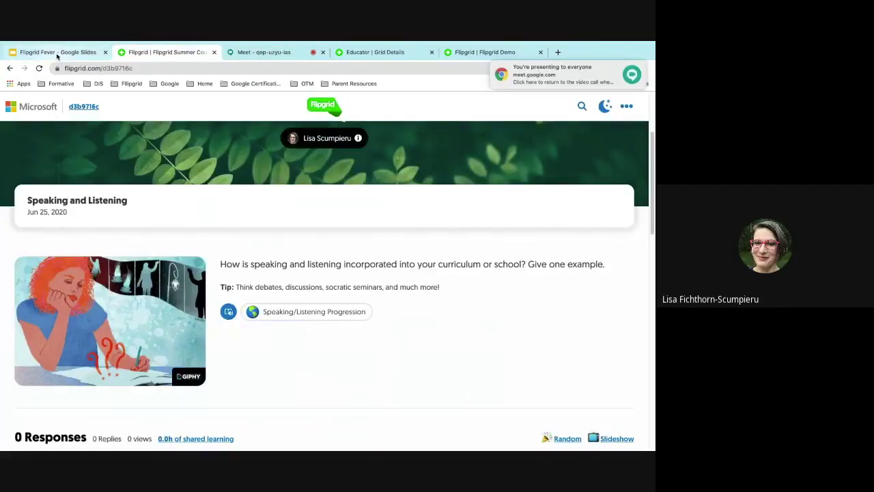
click(58, 56)
- Skim the later Flipgrid Fever slides, then return to the Flipgrid Demo grid page
scroll(54, 309, down, 3)
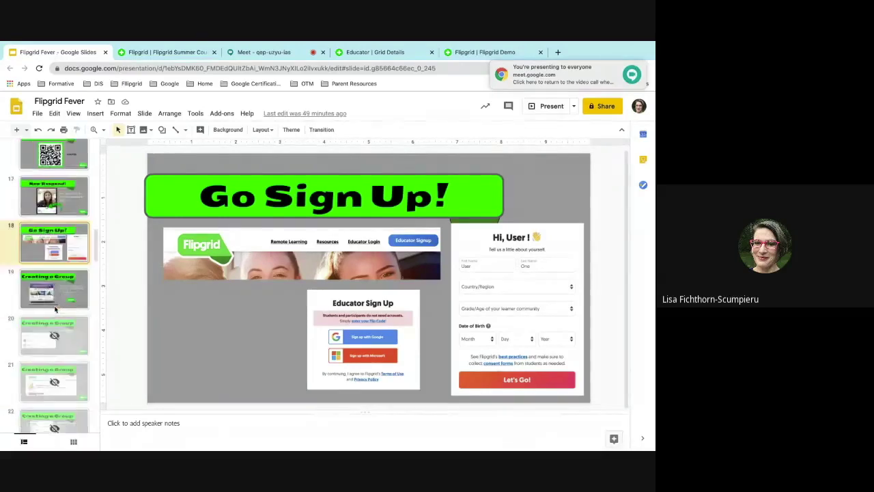
scroll(55, 309, down, 5)
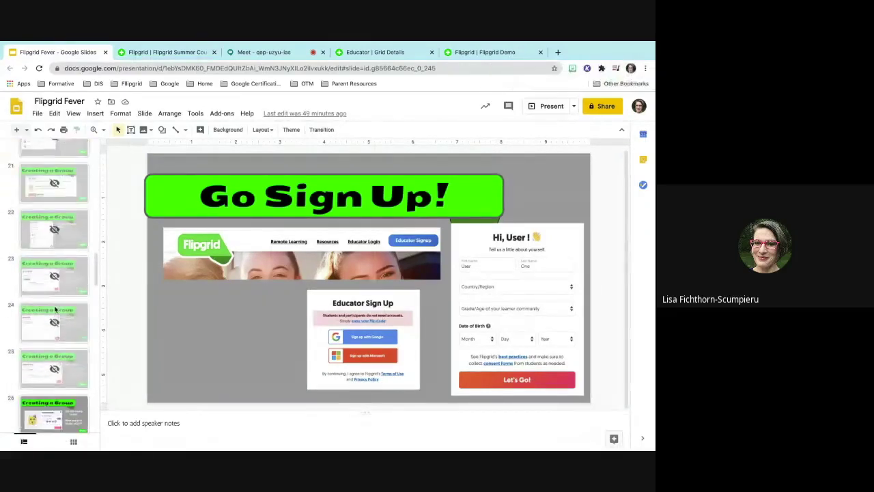
scroll(56, 309, down, 3)
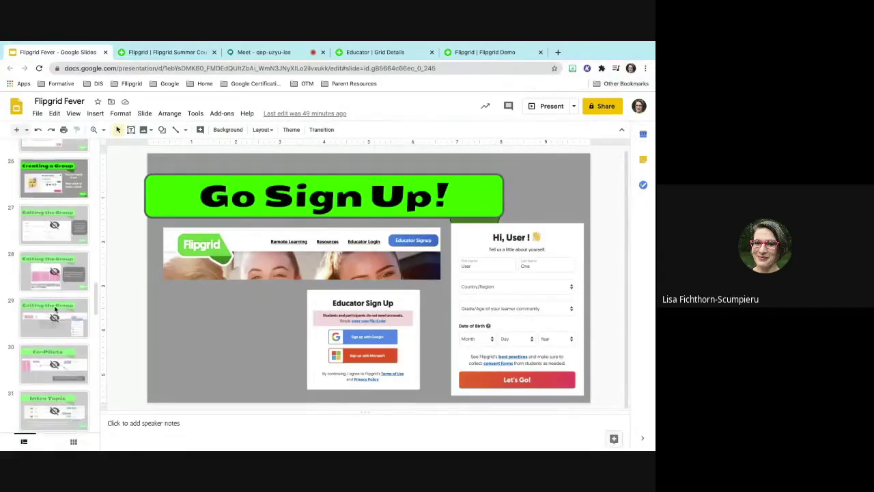
scroll(55, 309, down, 3)
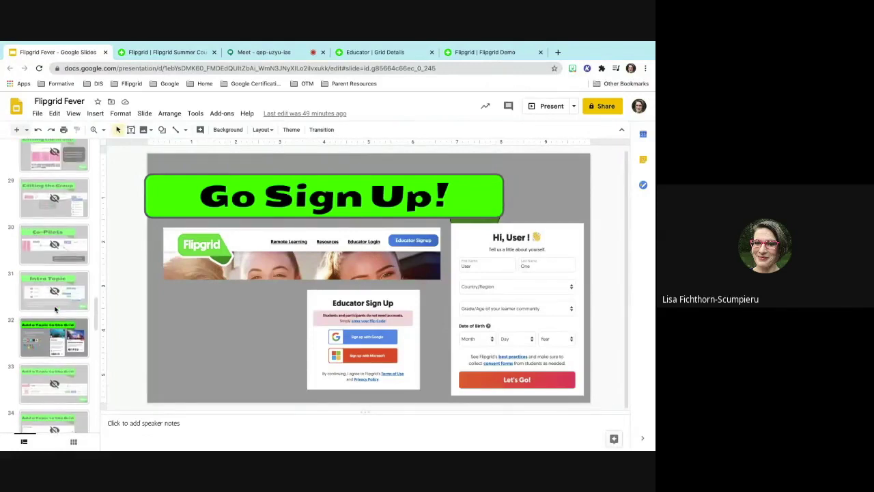
scroll(55, 310, down, 1)
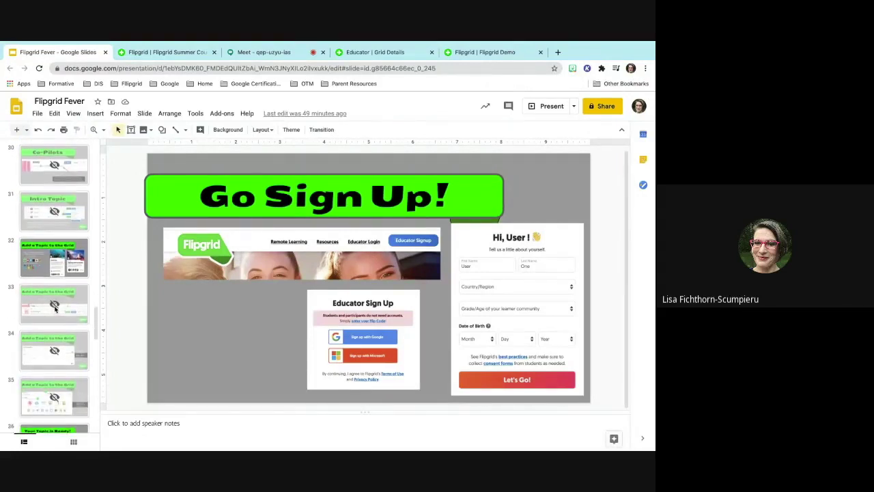
scroll(55, 310, down, 2)
scroll(55, 310, down, 2)
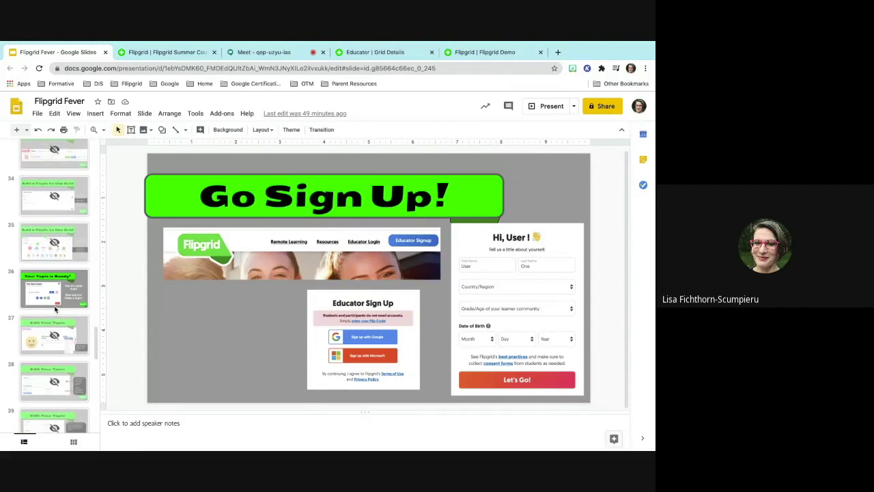
scroll(56, 310, down, 3)
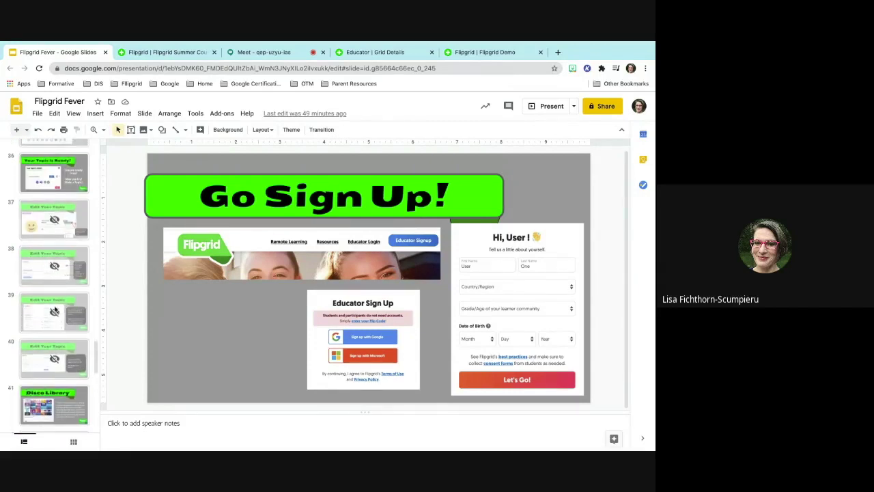
scroll(55, 309, down, 2)
click(468, 54)
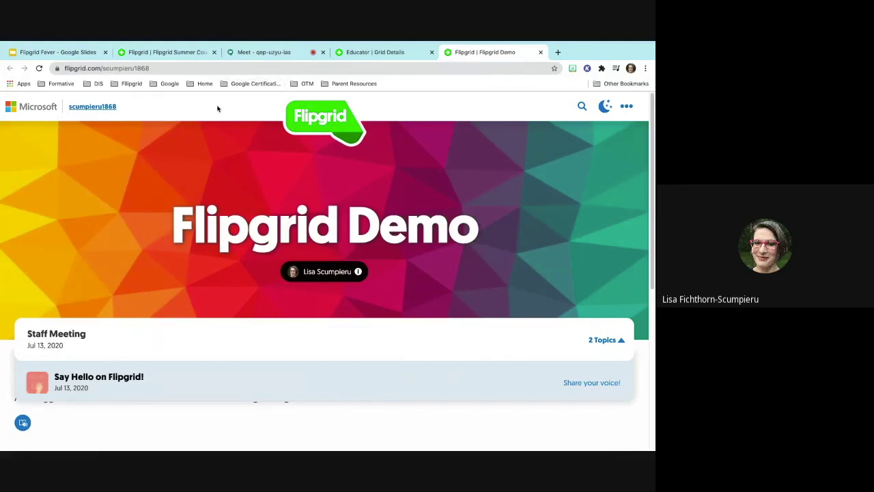
- Look over the educator Grid Details page for the Flipgrid Demo grid
click(369, 52)
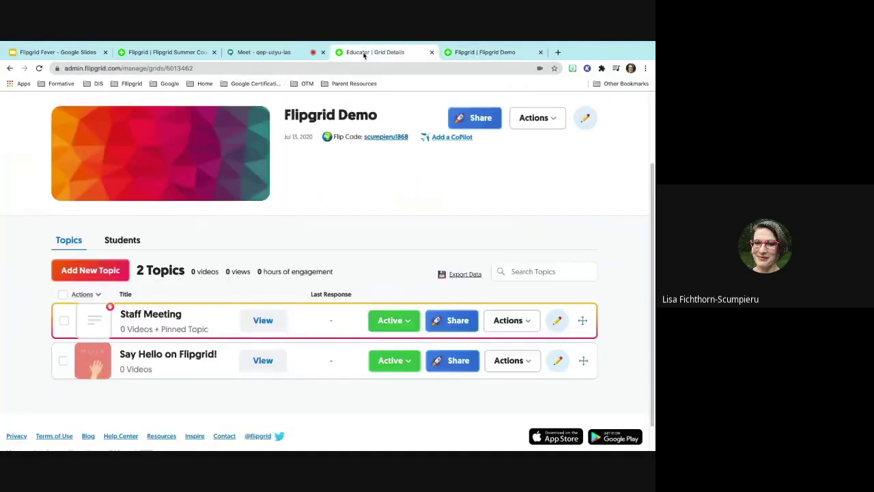
scroll(276, 205, up, 1)
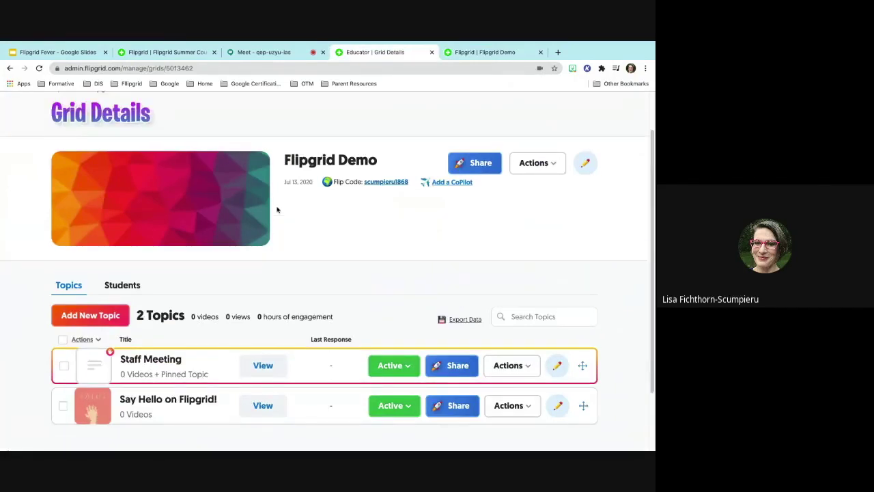
scroll(275, 207, down, 2)
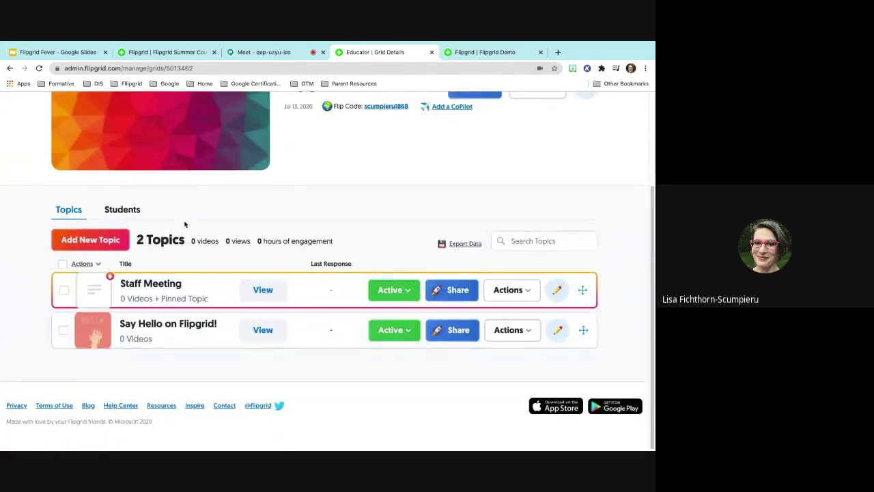
scroll(185, 225, up, 2)
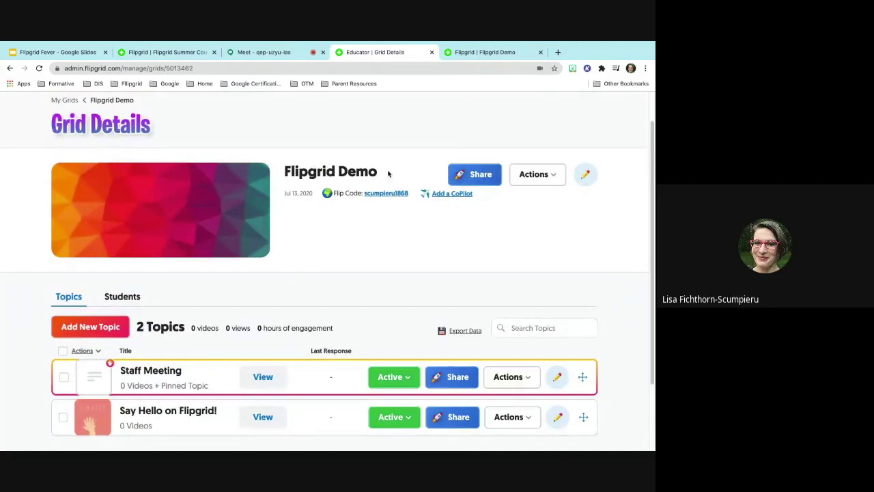
scroll(295, 321, down, 2)
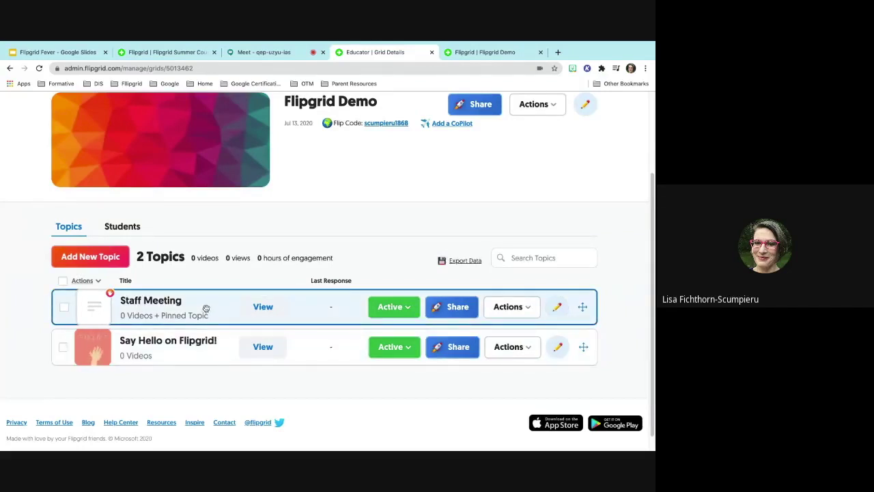
scroll(206, 310, up, 3)
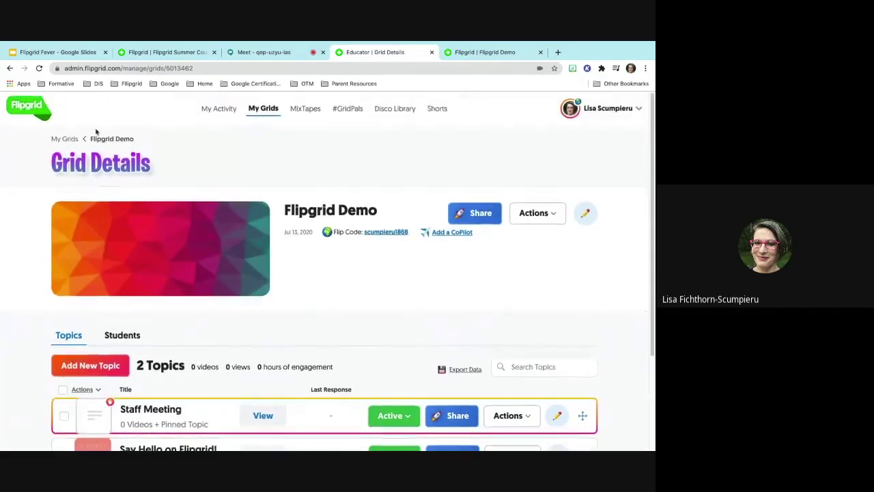
- From My Grids, open the Testing grid and its Testing ideas topic
click(64, 139)
scroll(164, 329, down, 4)
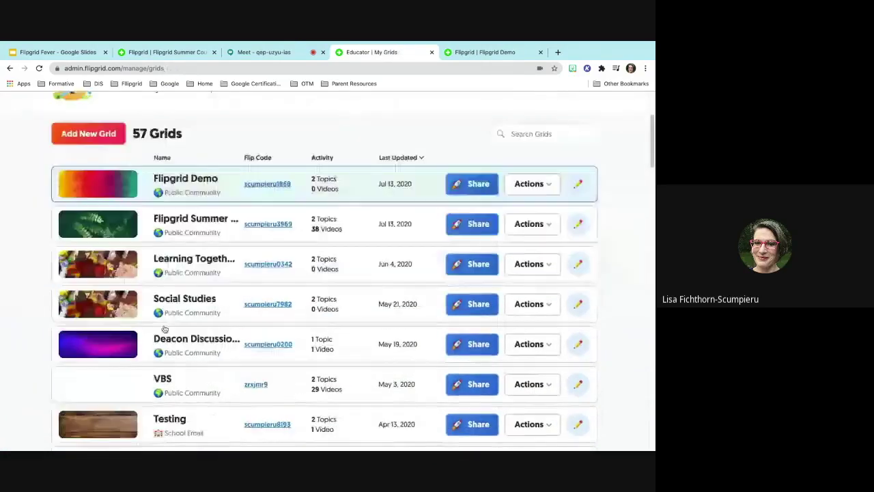
click(164, 329)
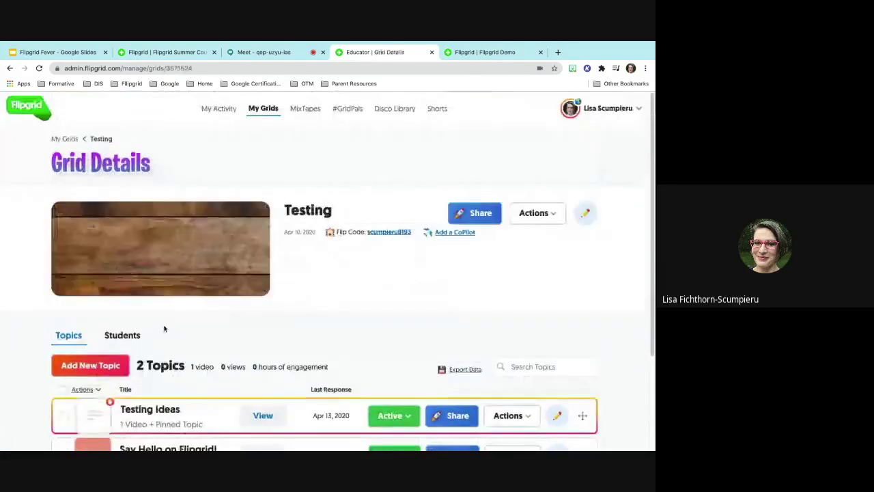
scroll(164, 326, down, 3)
click(161, 310)
- Open the student's Testing ideas video response and pause it
scroll(161, 313, down, 3)
click(141, 329)
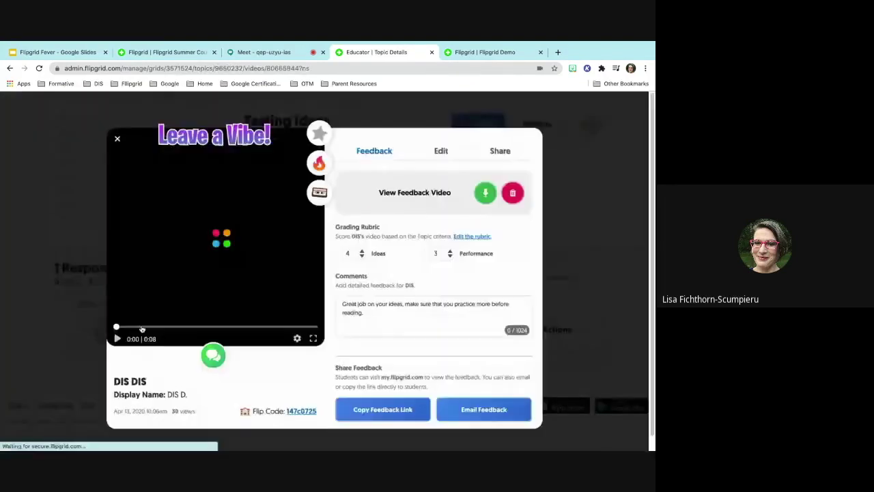
click(119, 340)
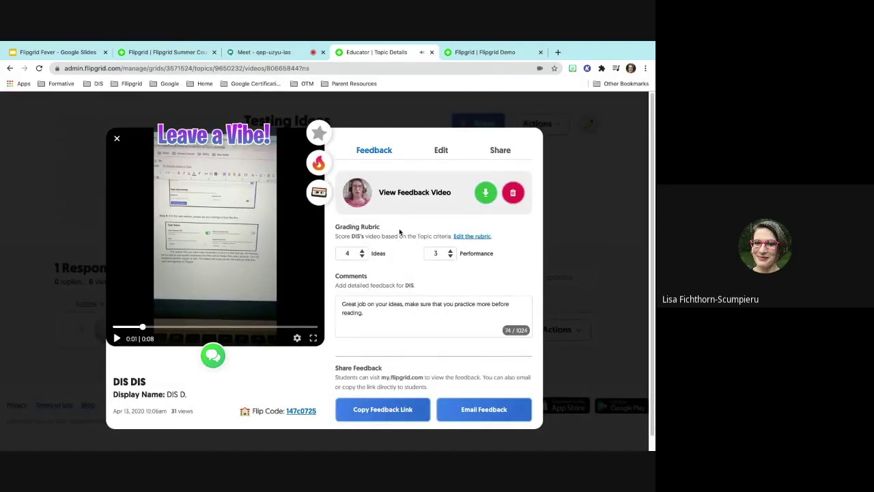
- Permanently delete the existing video feedback and start recording a new feedback video
click(513, 193)
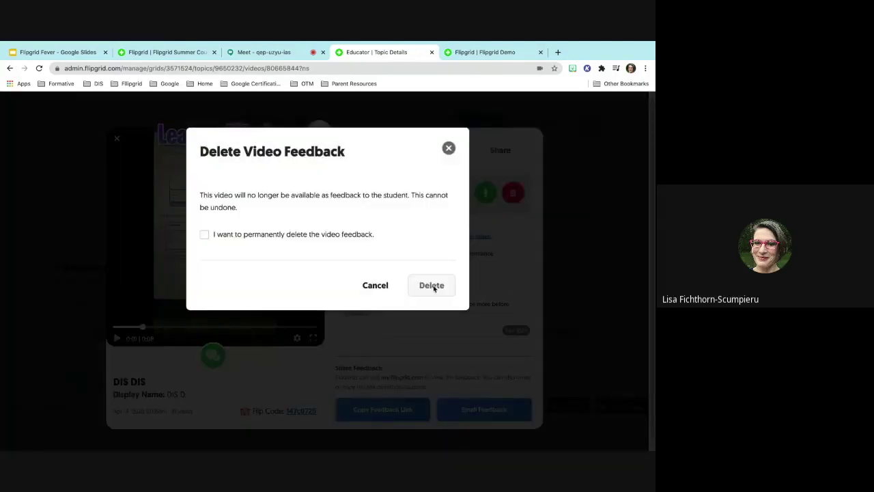
click(204, 235)
click(431, 285)
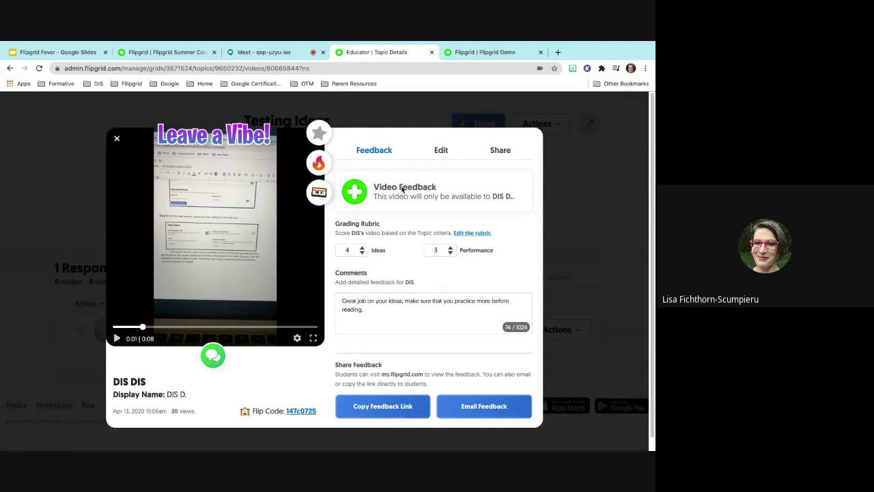
click(355, 192)
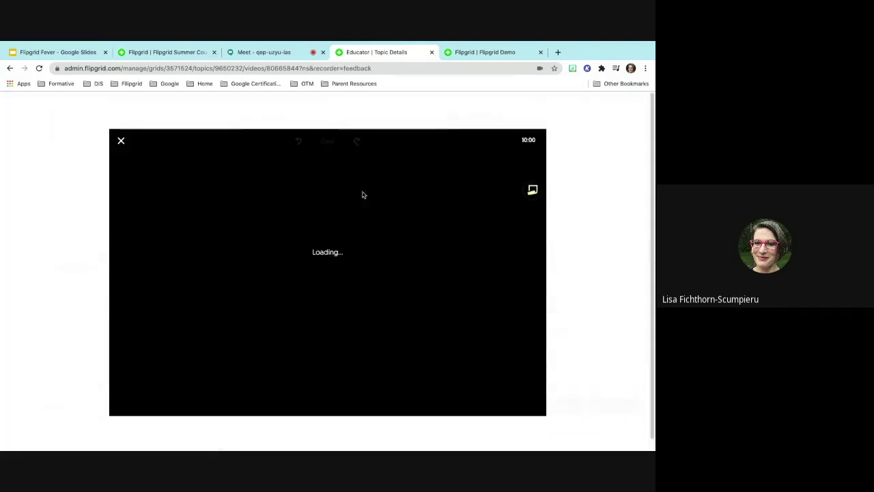
- Close the feedback recorder without recording and bring up the feedback's shareable link
click(126, 143)
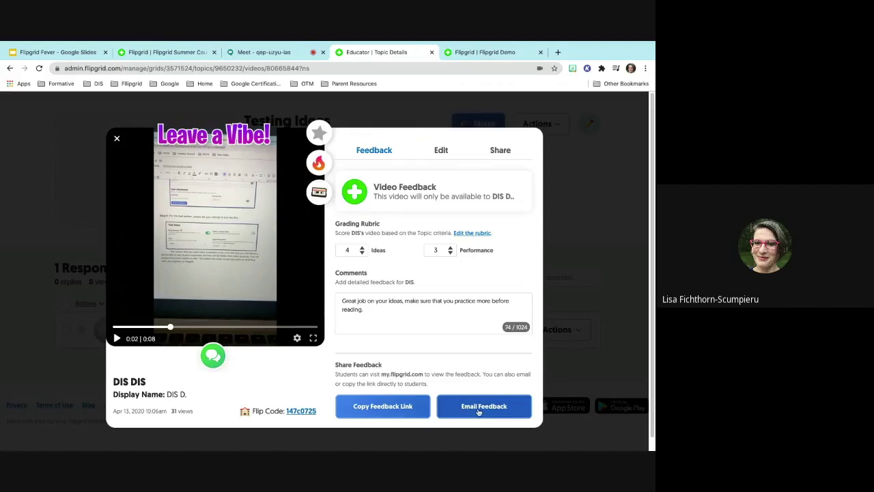
click(386, 406)
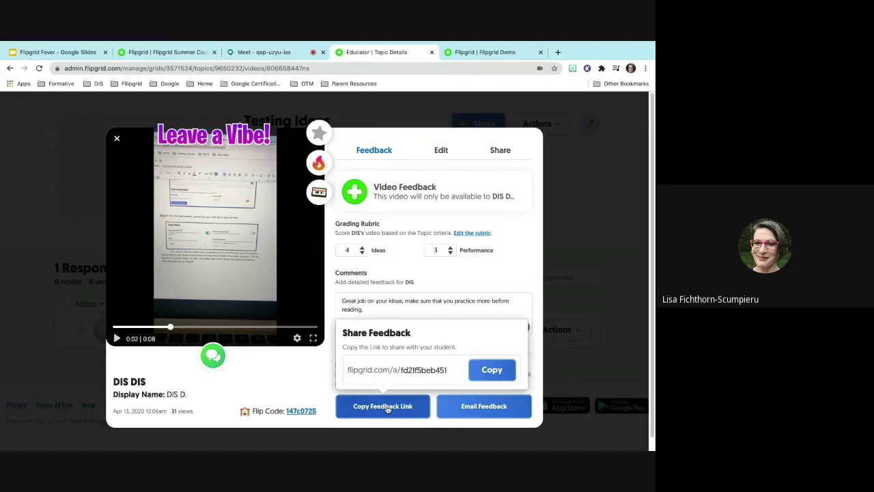
- Copy the feedback link and the response video's share link, then share it to Google Classroom
click(490, 373)
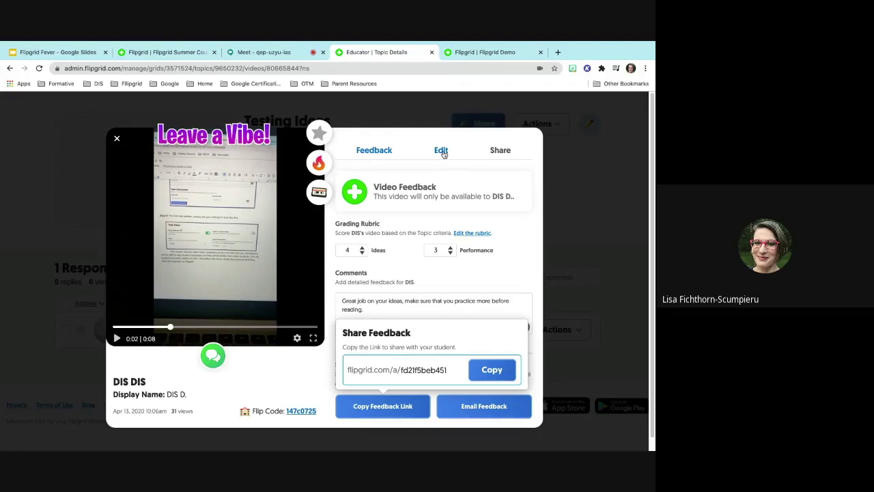
click(441, 150)
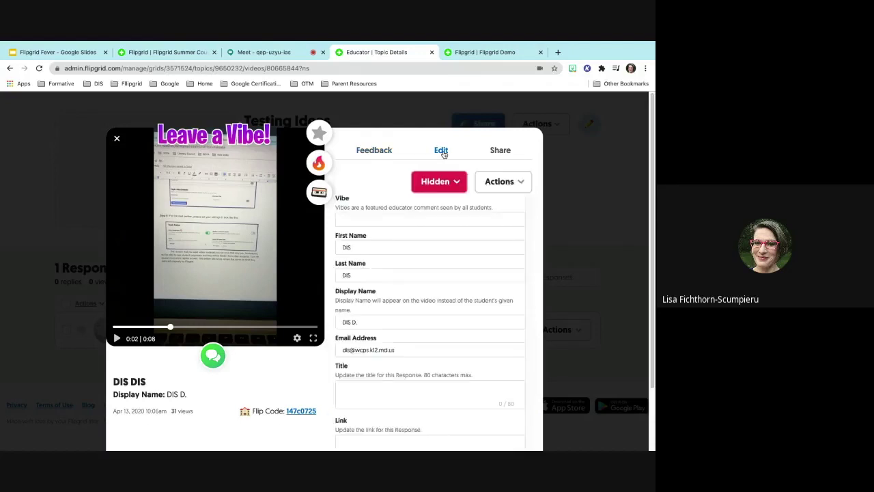
click(498, 151)
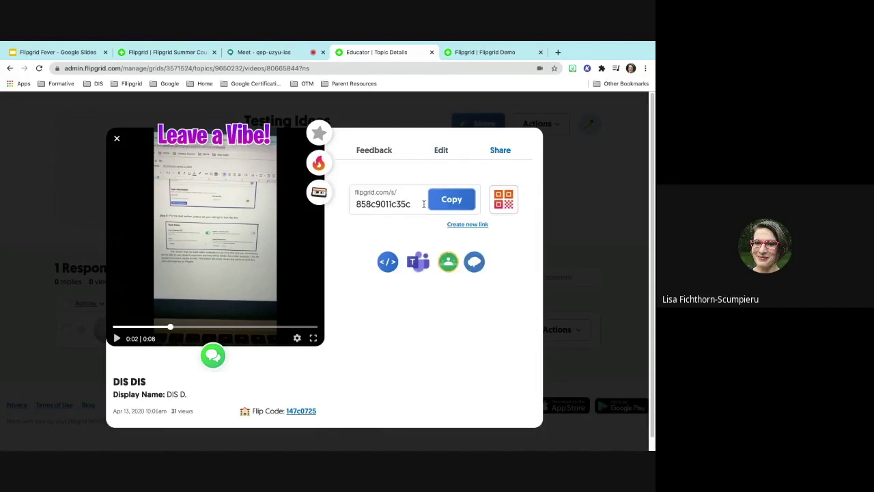
click(461, 207)
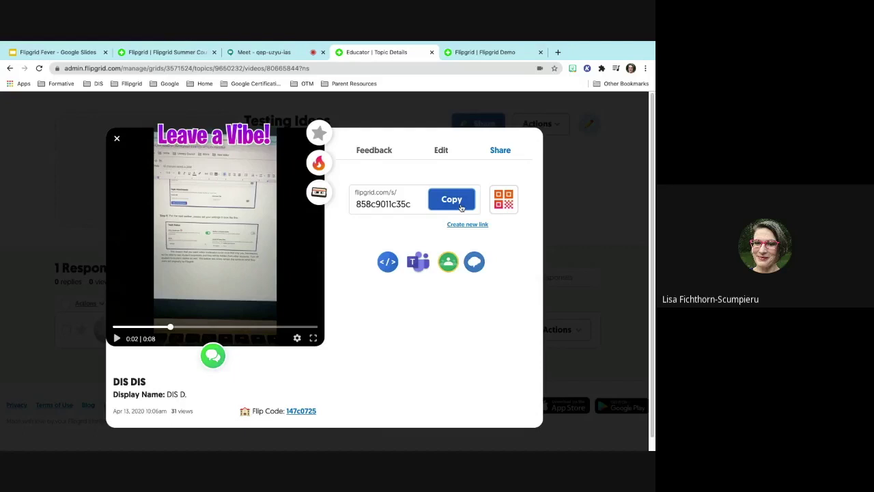
click(449, 263)
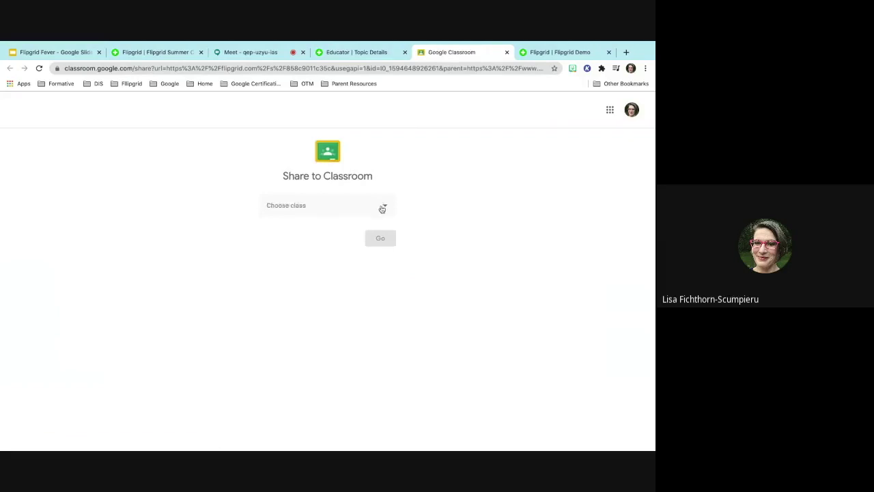
- Choose class Test and action Create assignment, then close the Classroom page and share view unposted
click(383, 206)
click(341, 223)
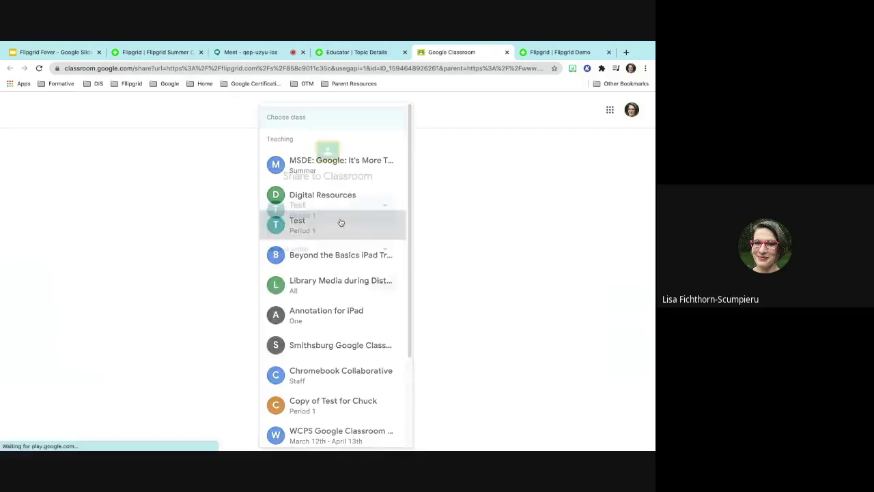
click(361, 250)
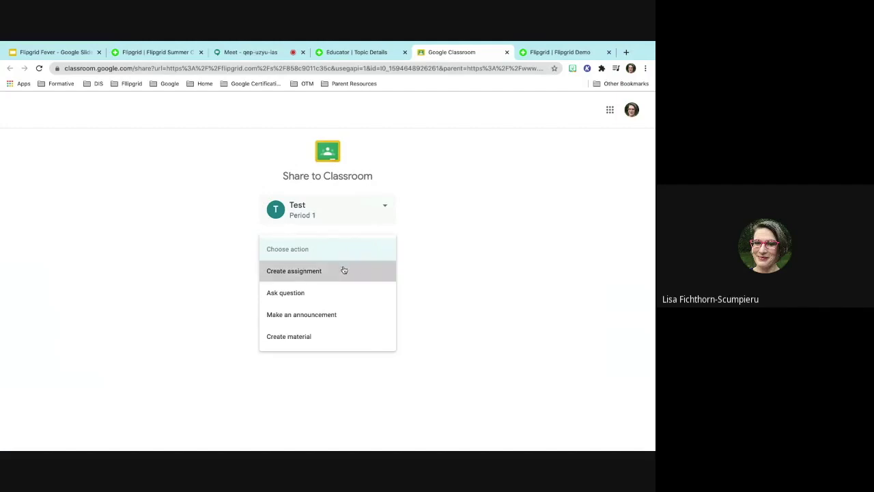
click(344, 270)
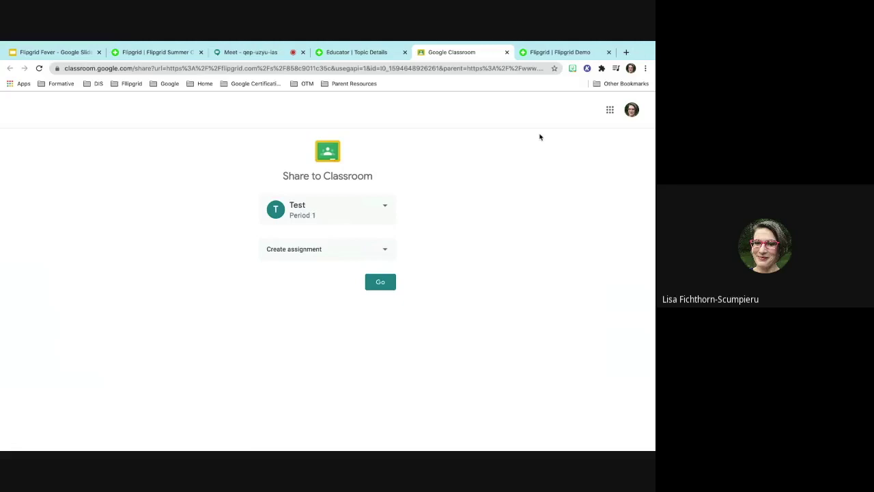
click(507, 52)
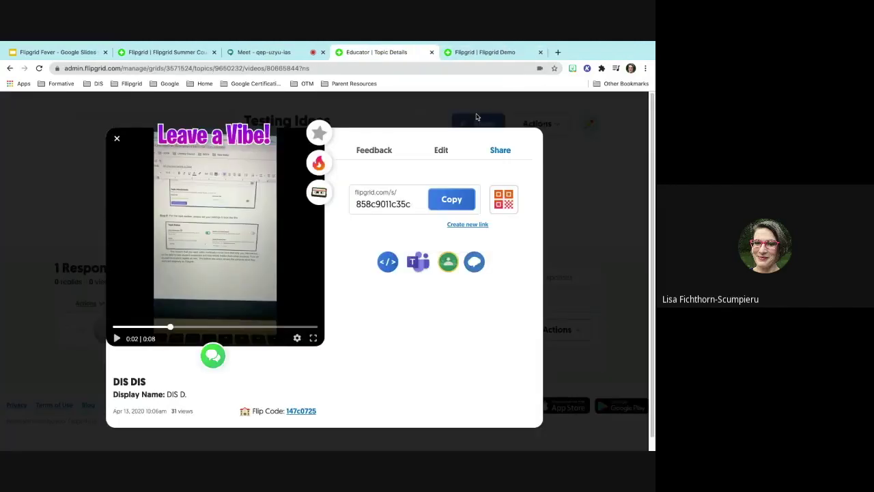
click(117, 140)
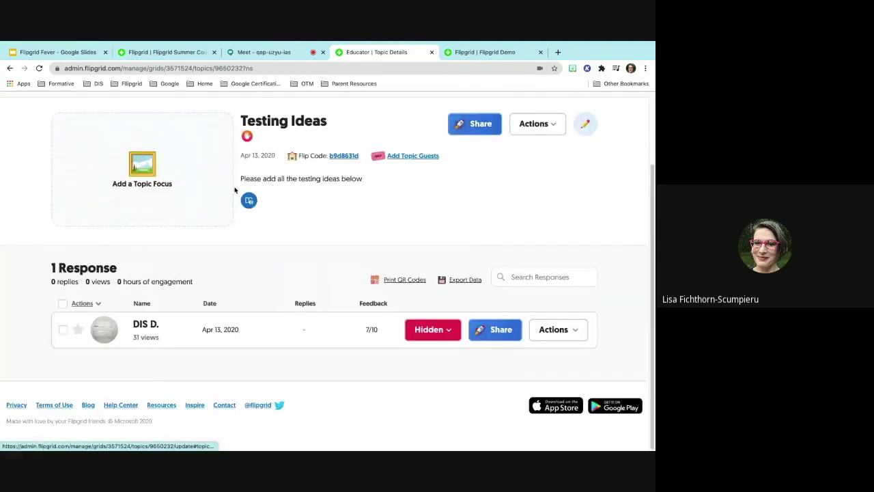
- Review the My Activity dashboard's engagement statistics and achievements, then go to My Grids
scroll(236, 190, up, 3)
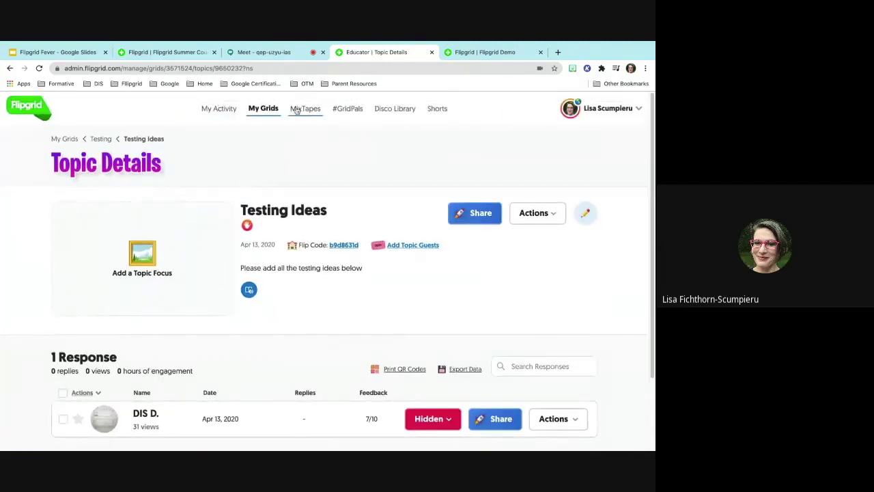
click(211, 112)
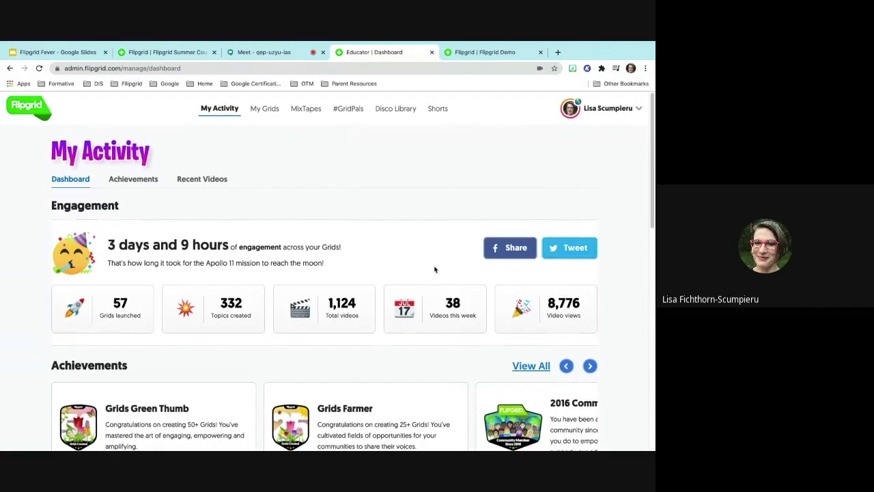
scroll(435, 269, down, 1)
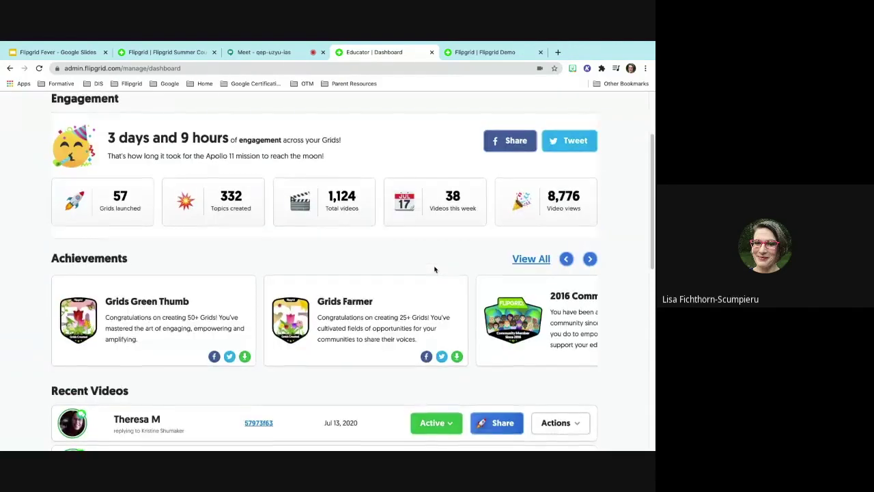
scroll(435, 269, down, 2)
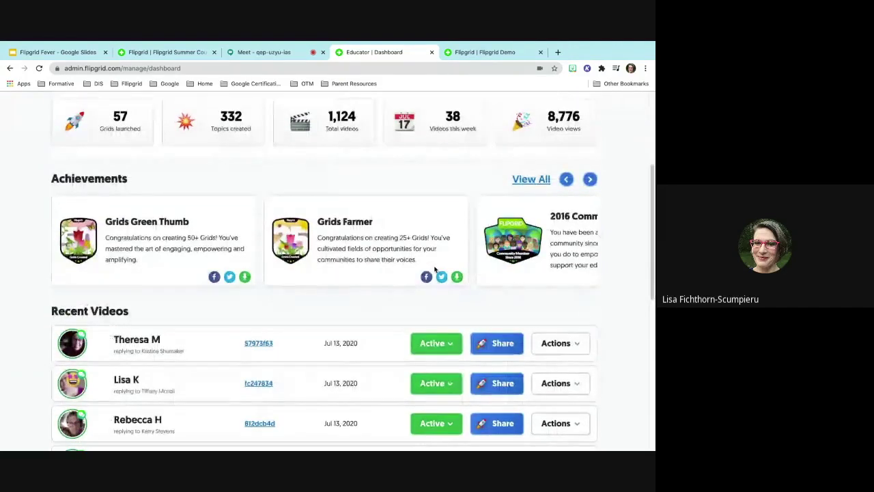
scroll(434, 269, up, 5)
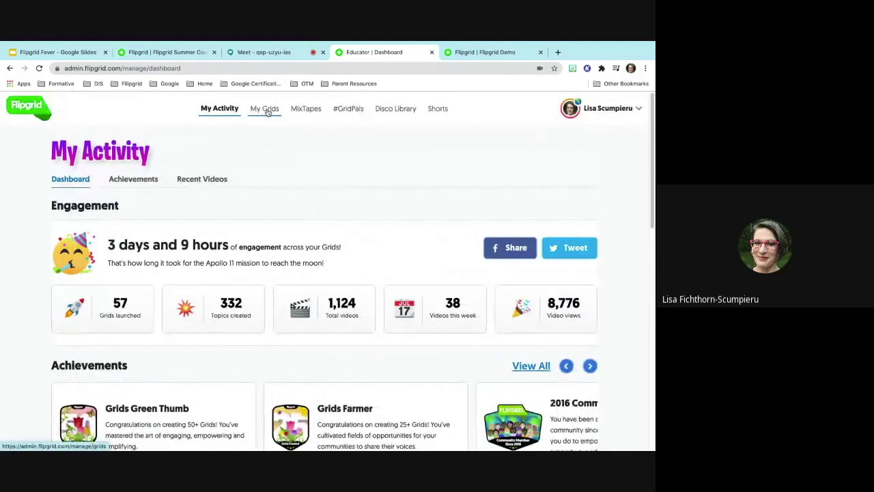
click(268, 112)
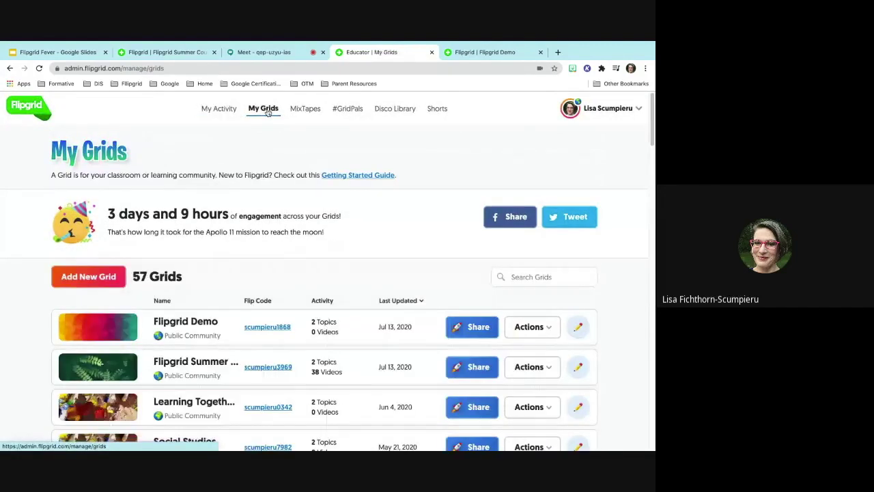
- Open the MixTapes page, which shows 0 MixTapes
click(309, 110)
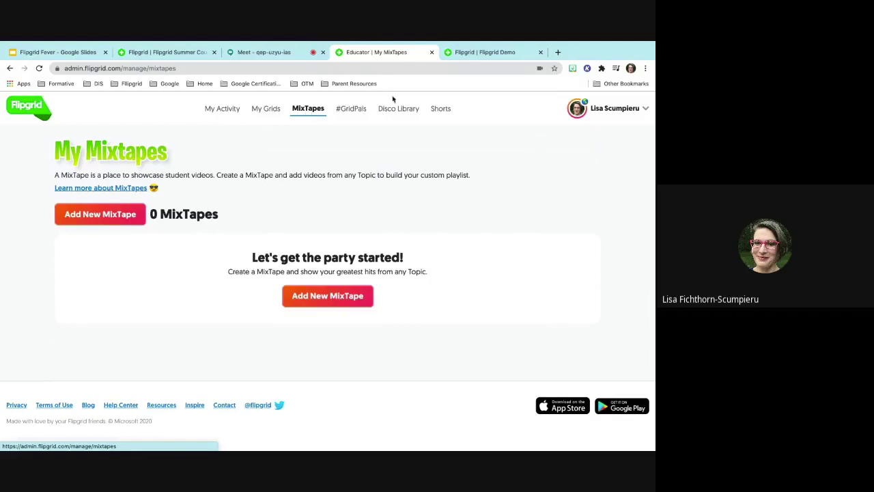
- Open the #GridPals page with its map of 27599 GridPals
click(359, 110)
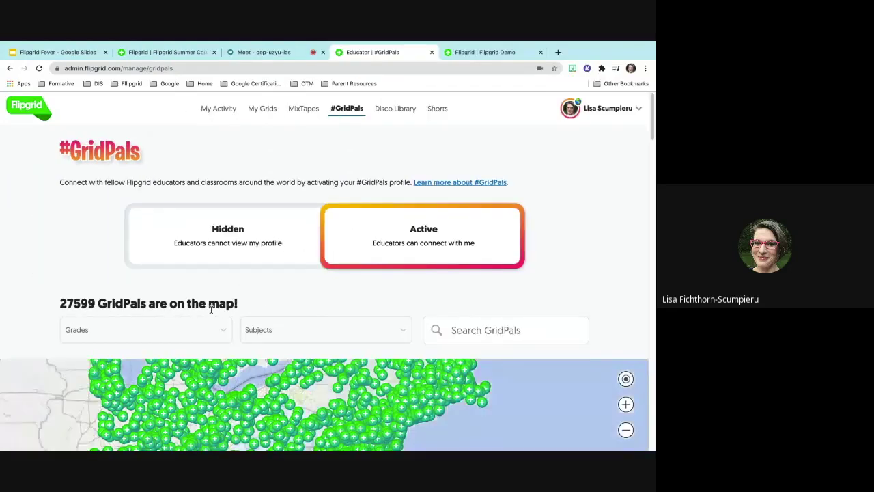
- Open the Disco Library of community topic collections
click(403, 115)
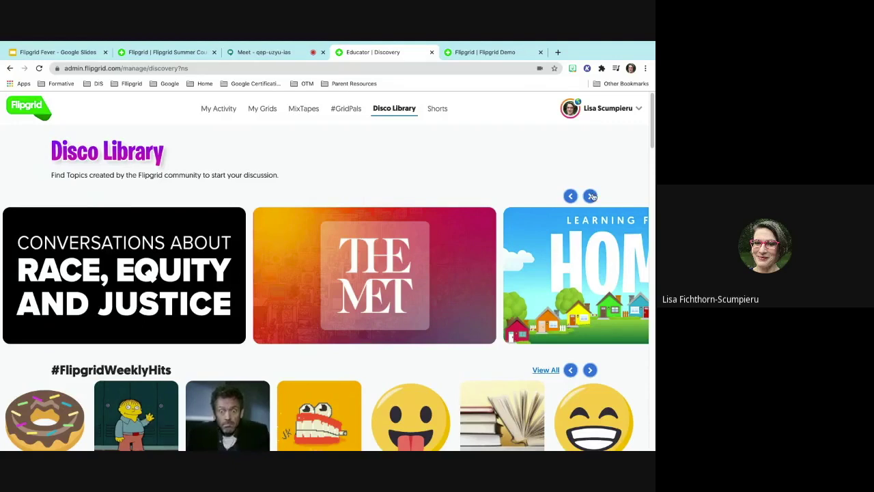
- Advance the Disco Library's featured topics carousel four times
click(591, 197)
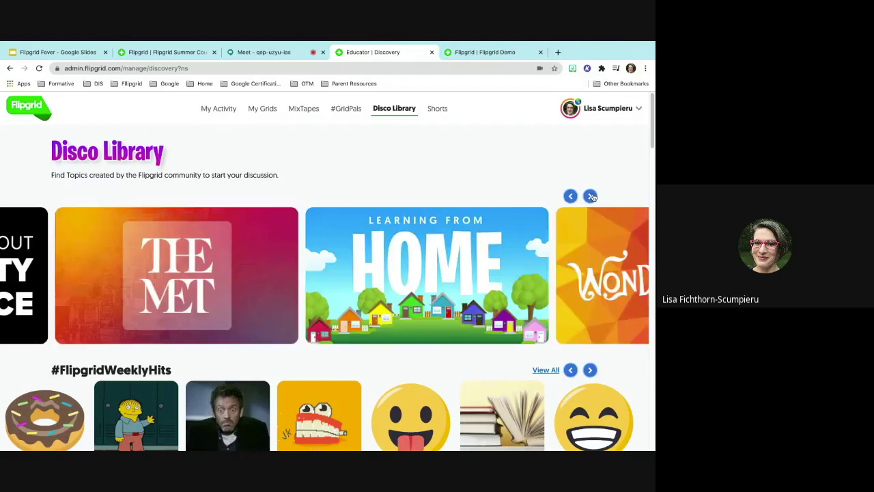
click(592, 197)
click(591, 197)
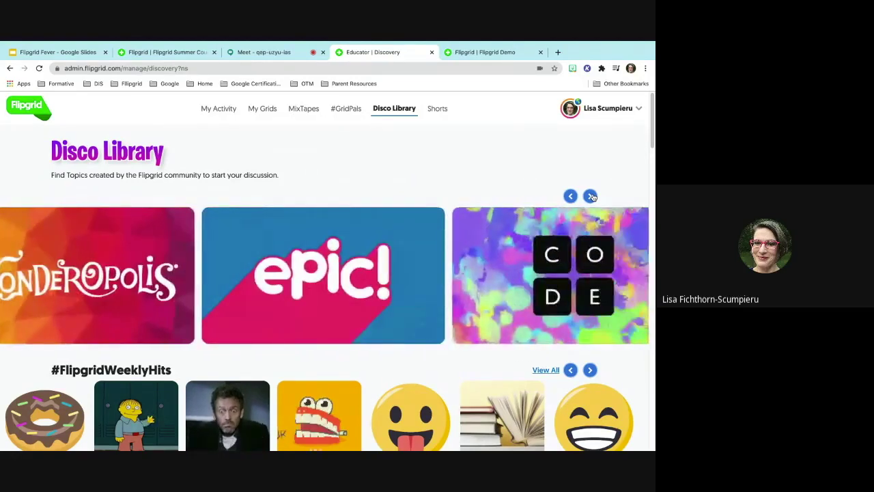
click(592, 197)
- Scroll past Featured Disco Playlists down to the table of 22236 topics
scroll(478, 253, down, 3)
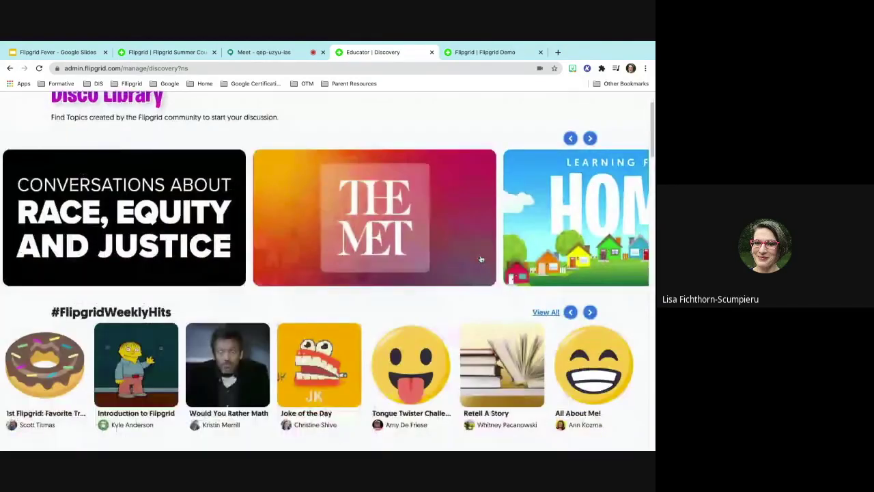
scroll(481, 260, down, 1)
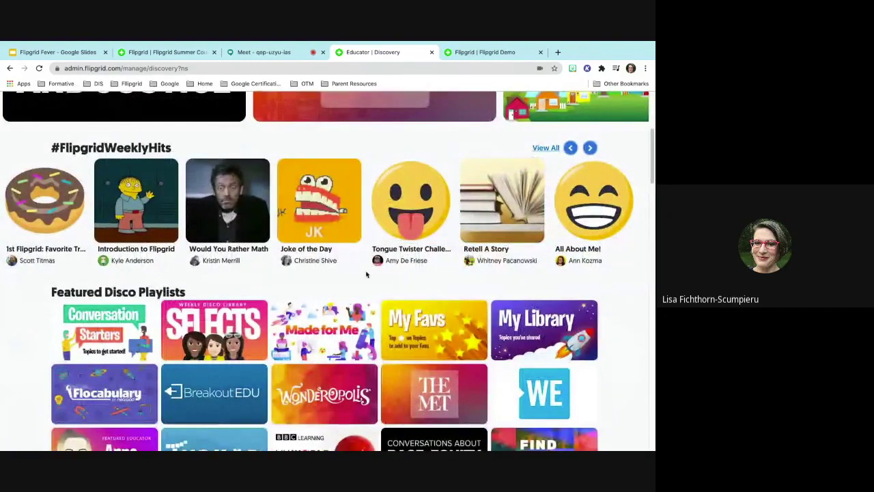
scroll(367, 274, down, 2)
scroll(367, 273, down, 3)
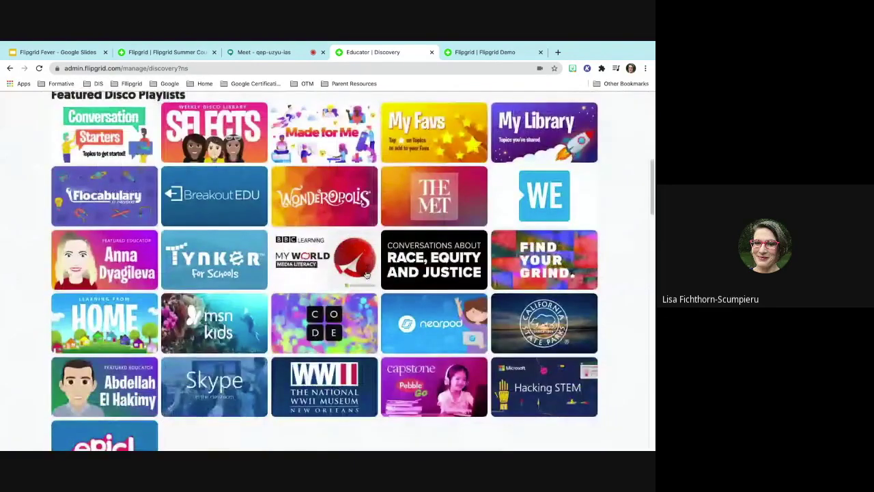
scroll(367, 274, down, 4)
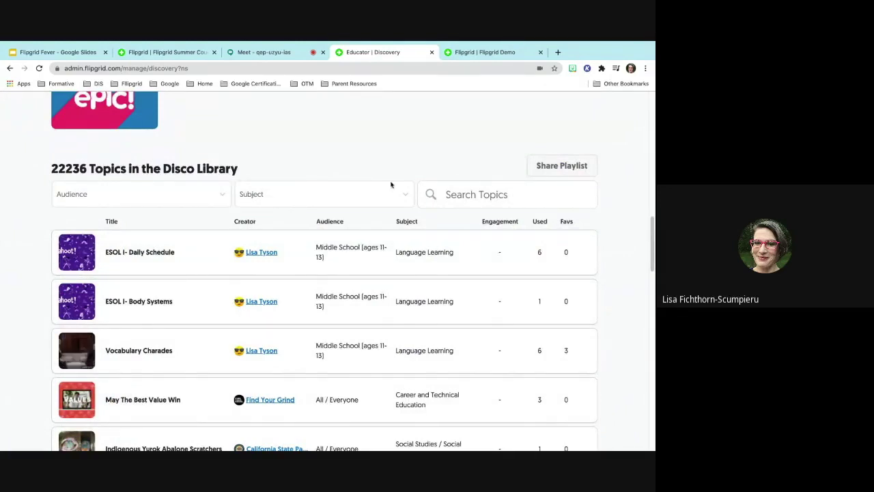
click(463, 194)
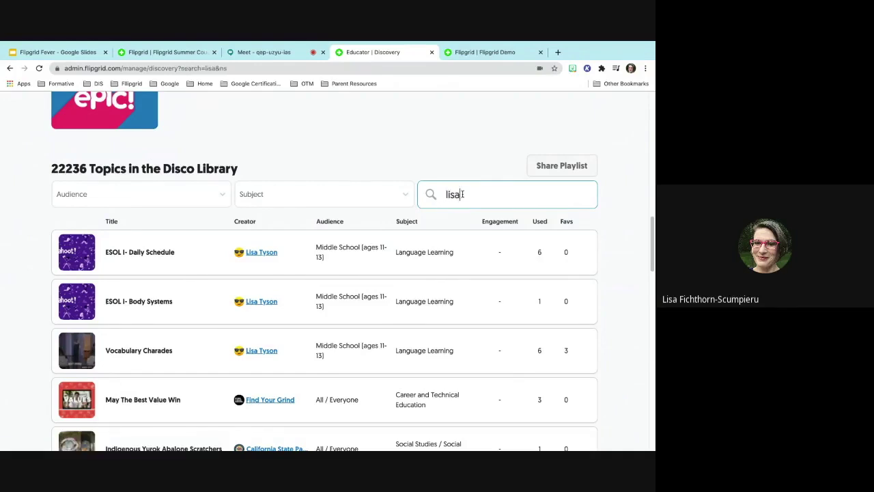
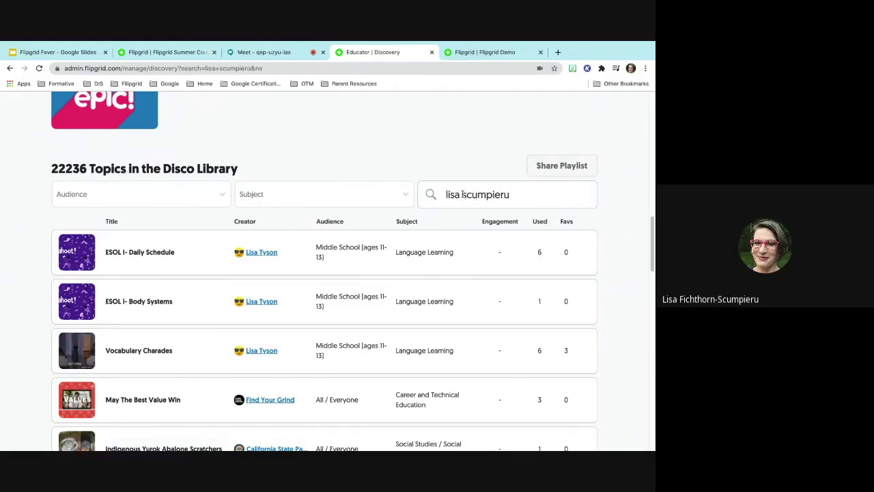
scroll(463, 197, down, 1)
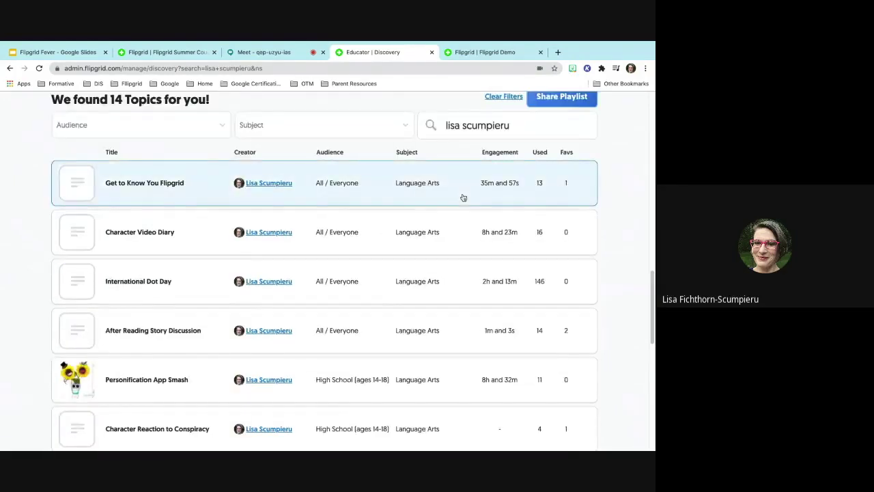
scroll(153, 191, down, 4)
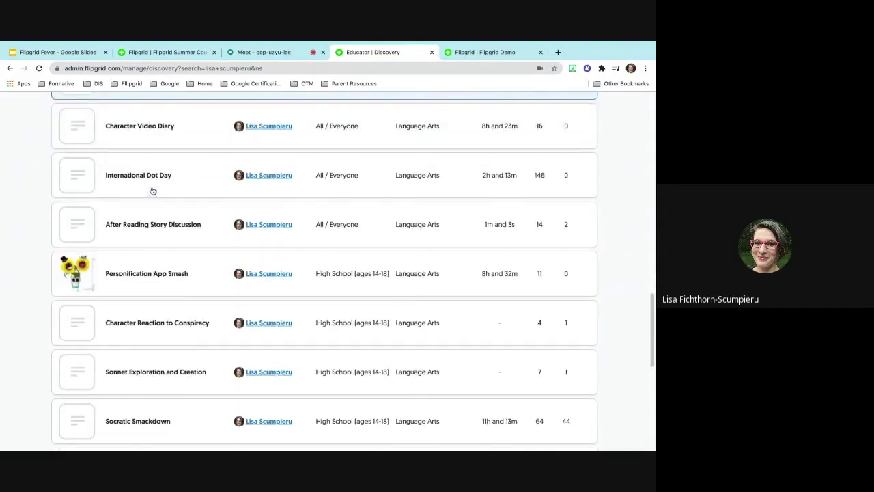
scroll(153, 191, up, 3)
scroll(153, 191, up, 2)
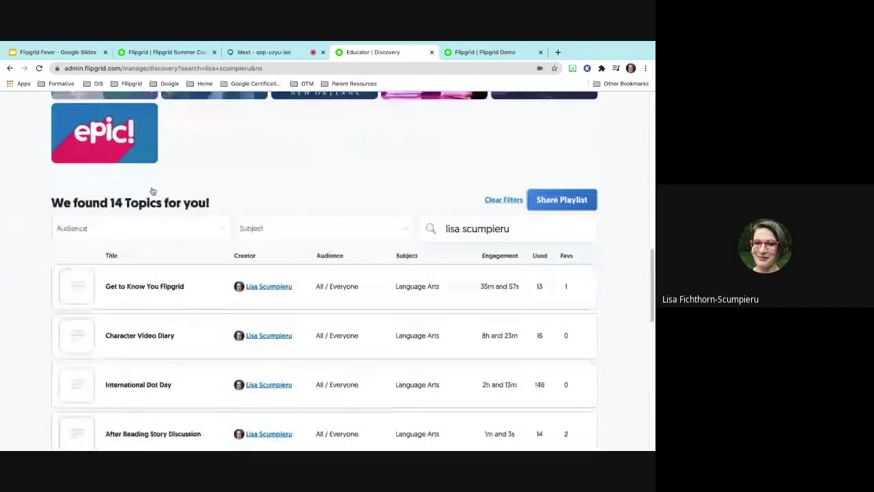
scroll(153, 191, down, 2)
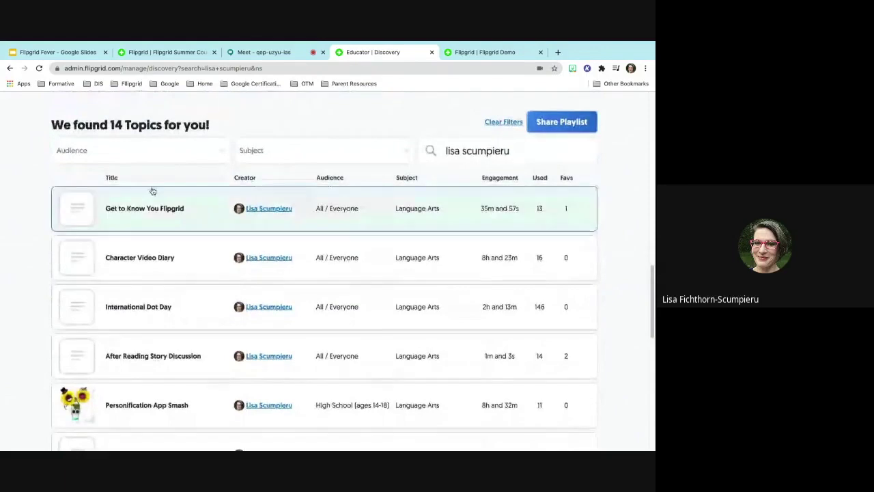
scroll(153, 191, down, 1)
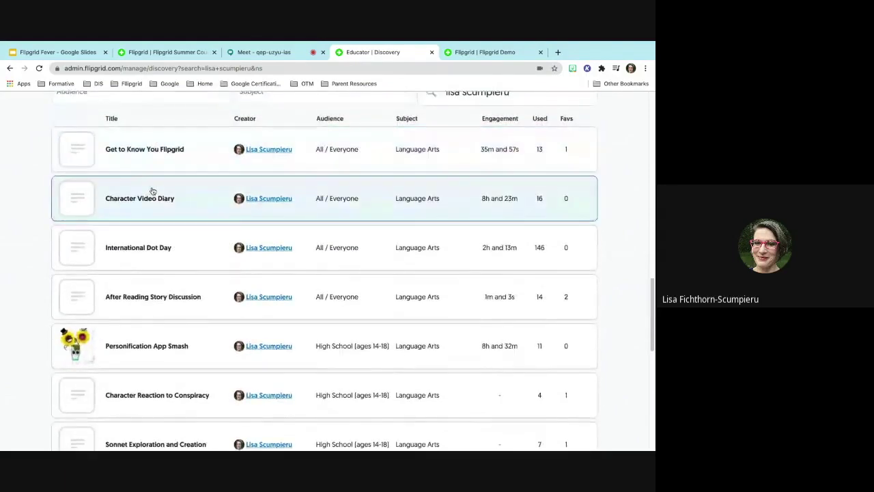
scroll(153, 192, down, 1)
scroll(153, 192, up, 1)
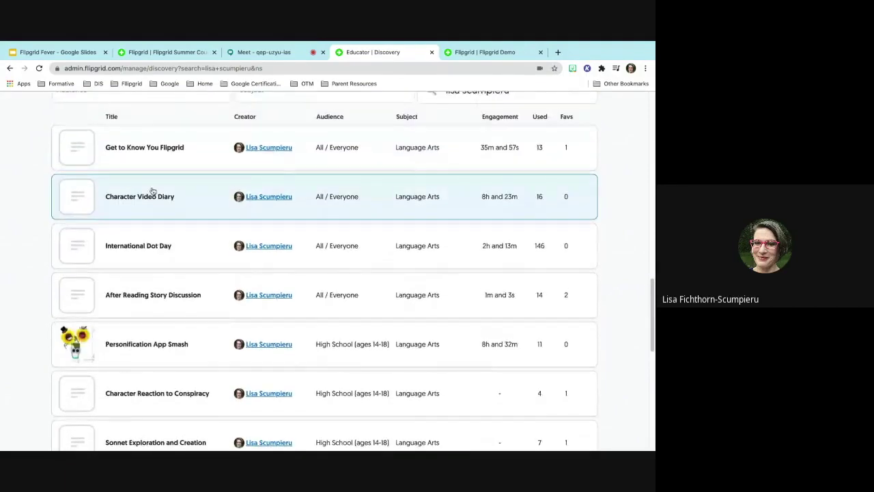
scroll(535, 150, up, 4)
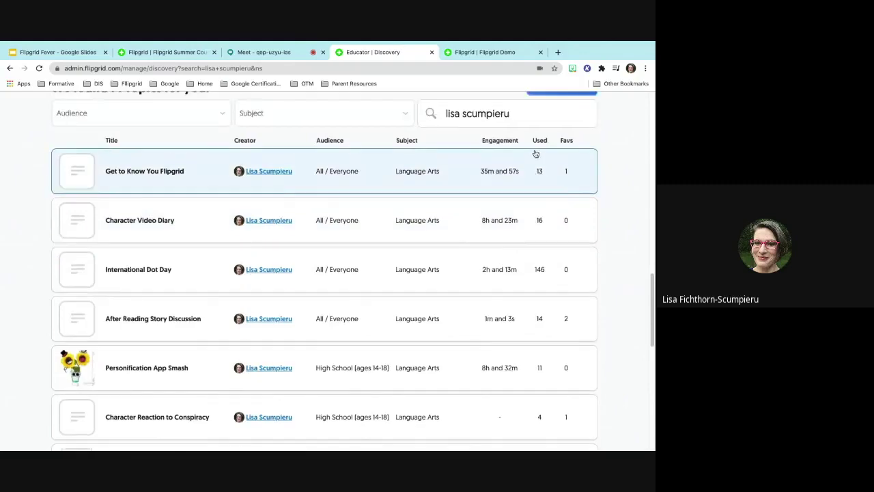
scroll(537, 153, down, 6)
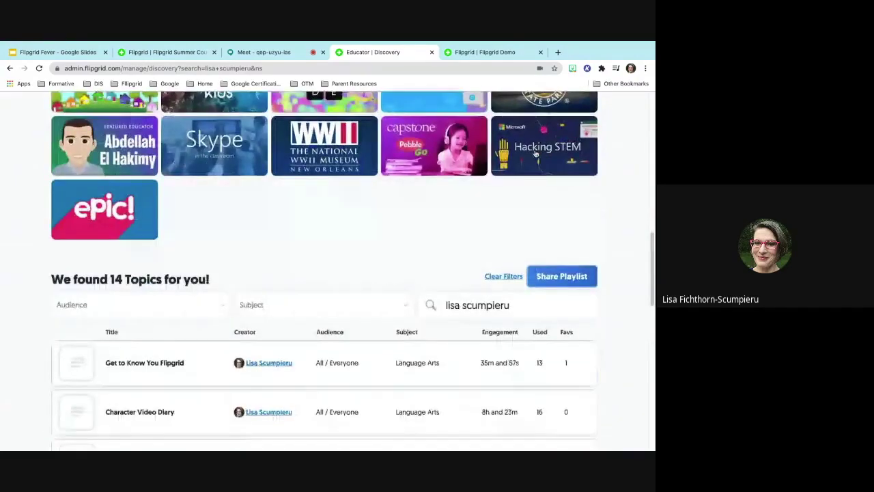
scroll(536, 153, down, 3)
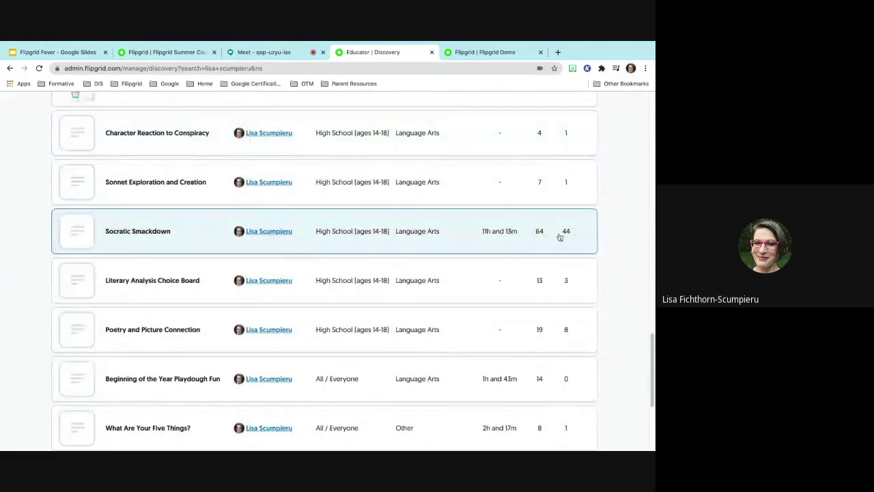
scroll(536, 240, up, 1)
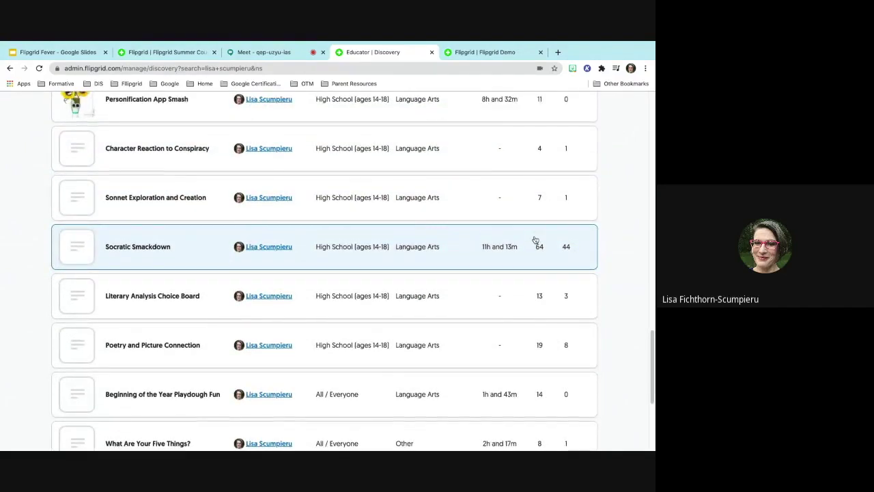
scroll(535, 240, up, 5)
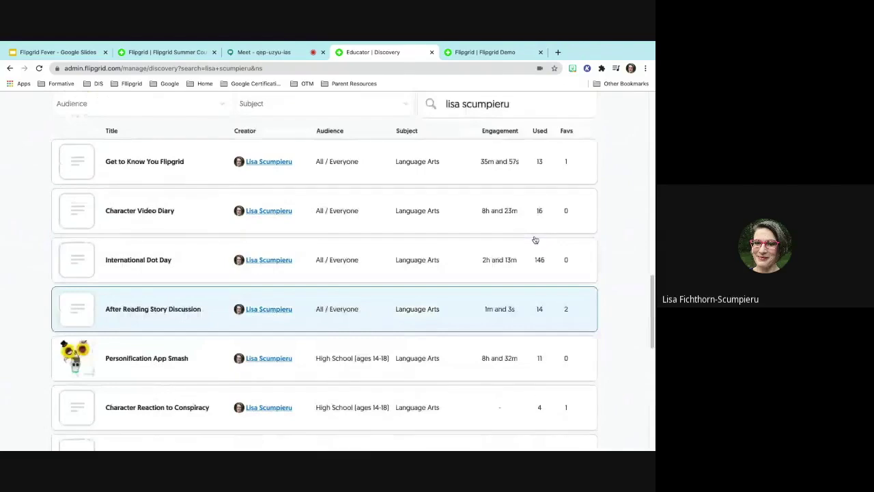
scroll(535, 240, down, 3)
scroll(535, 240, down, 5)
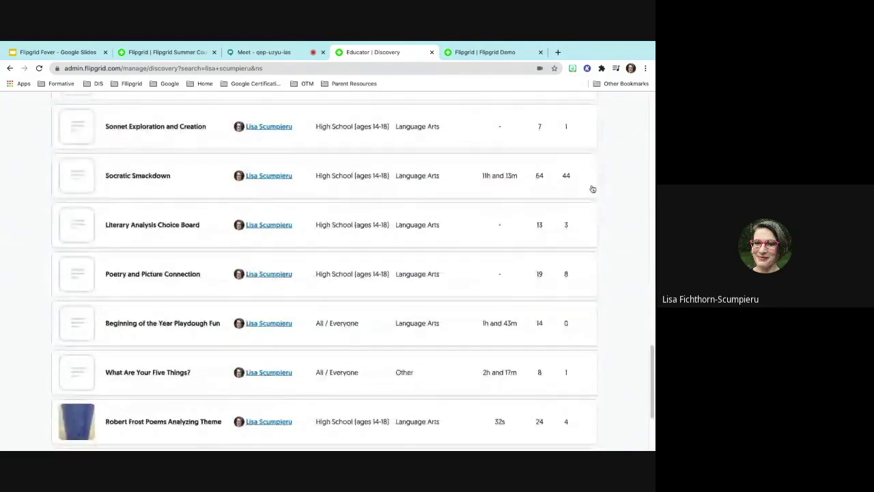
scroll(581, 190, up, 10)
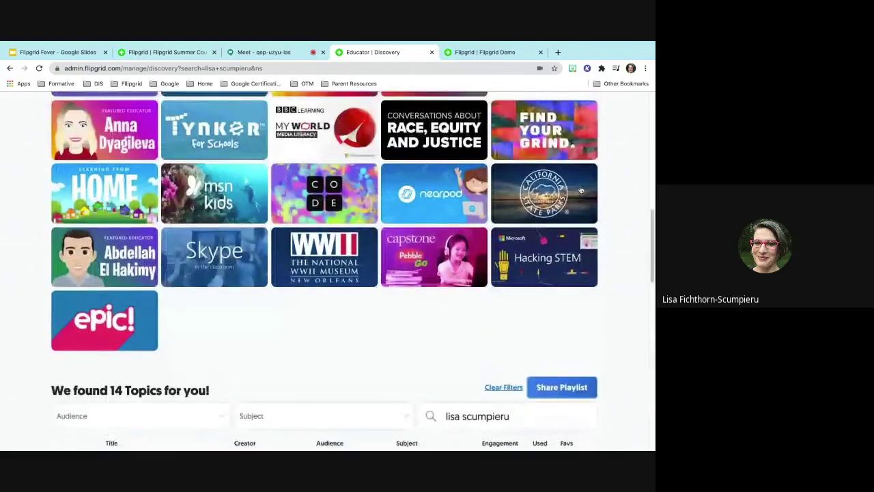
scroll(580, 190, down, 10)
scroll(580, 190, down, 2)
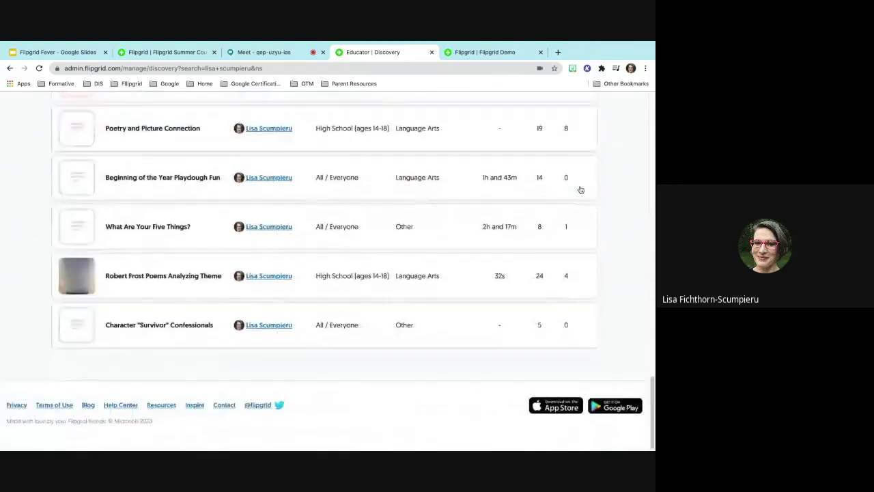
scroll(581, 190, up, 10)
scroll(581, 189, up, 10)
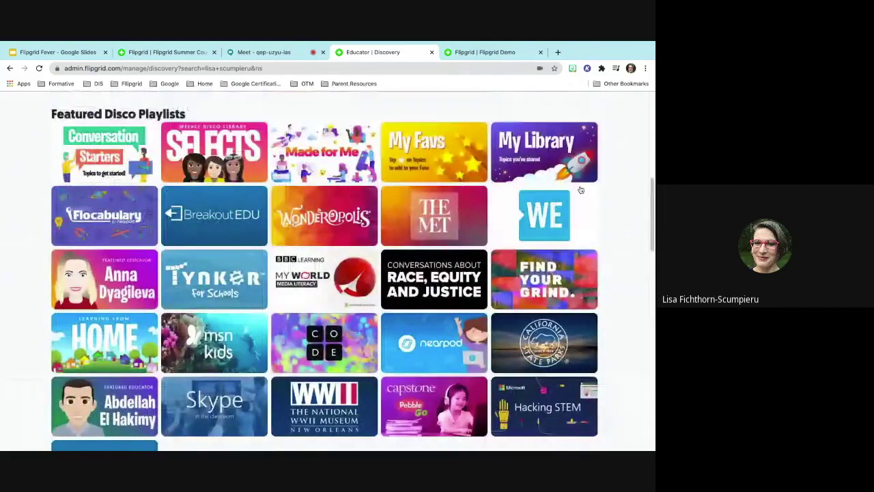
scroll(580, 186, up, 3)
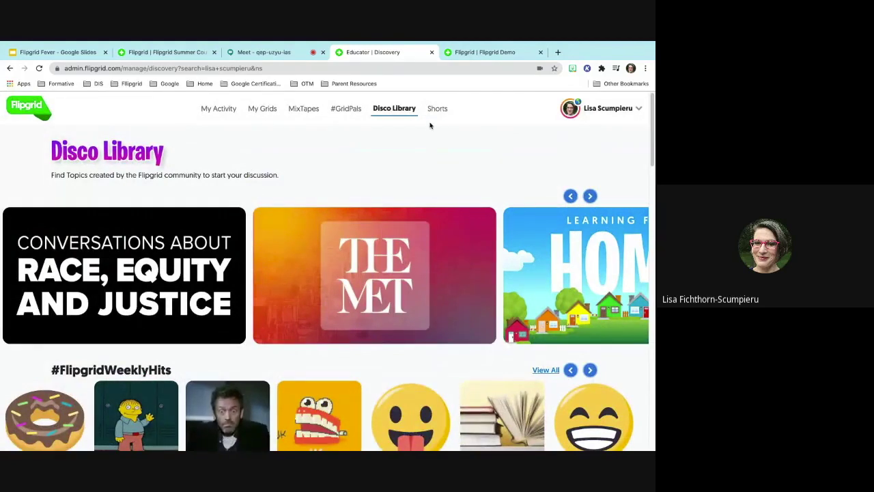
- Go to the My Shorts page, which shows 0 Shorts videos
click(436, 110)
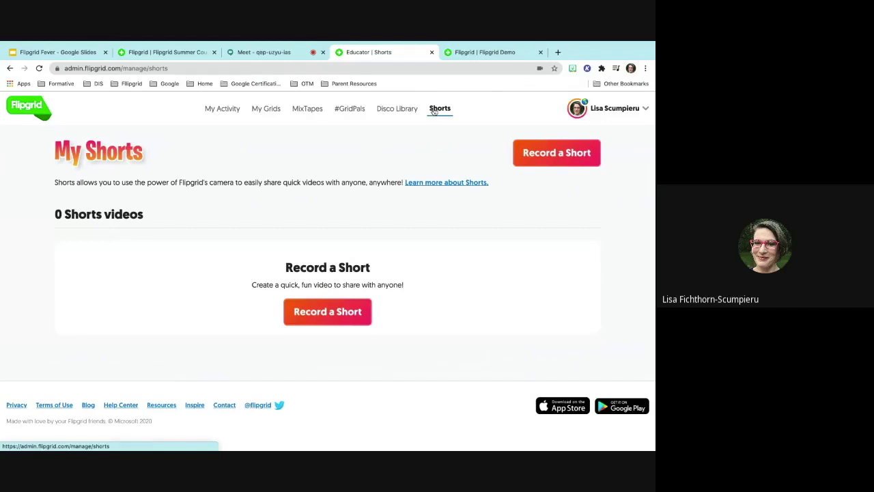
- Switch to the Google Meet call, still presenting with chat open
mouse_move(414, 44)
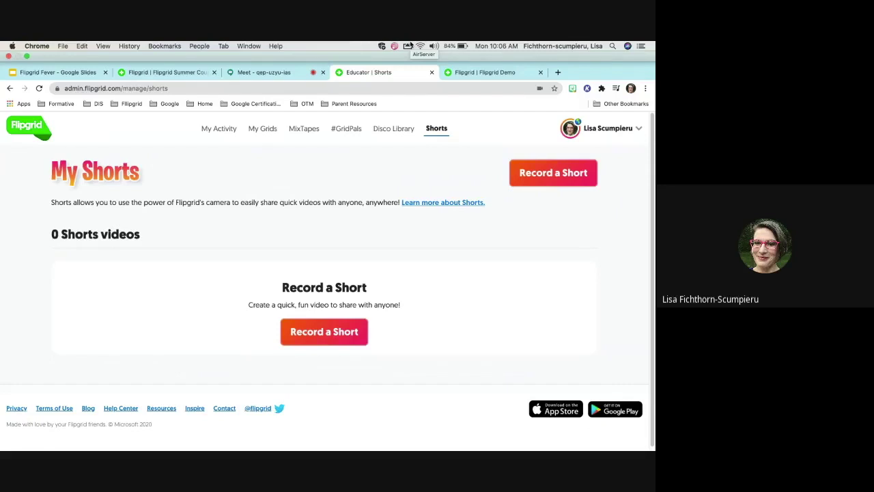
click(234, 75)
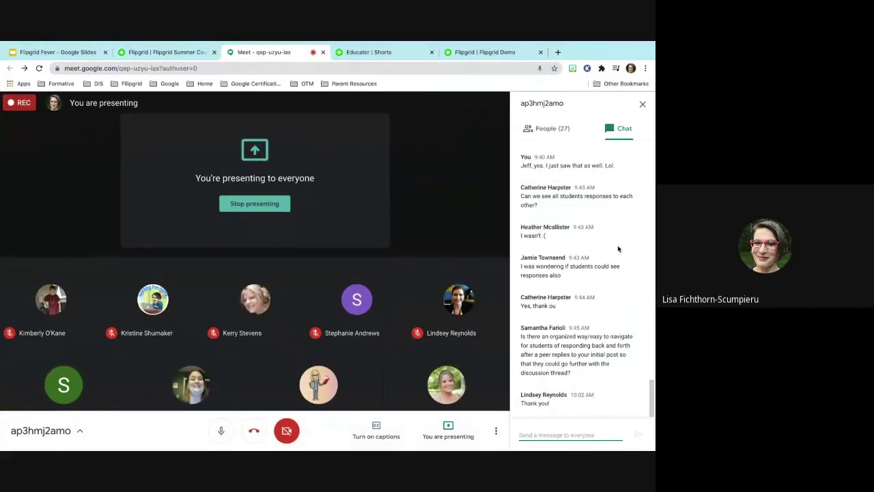
- Glance at the Flipgrid Summer Course tab, then return to the Flipgrid Fever deck's Go Sign Up! slide
scroll(619, 249, up, 1)
scroll(618, 249, down, 1)
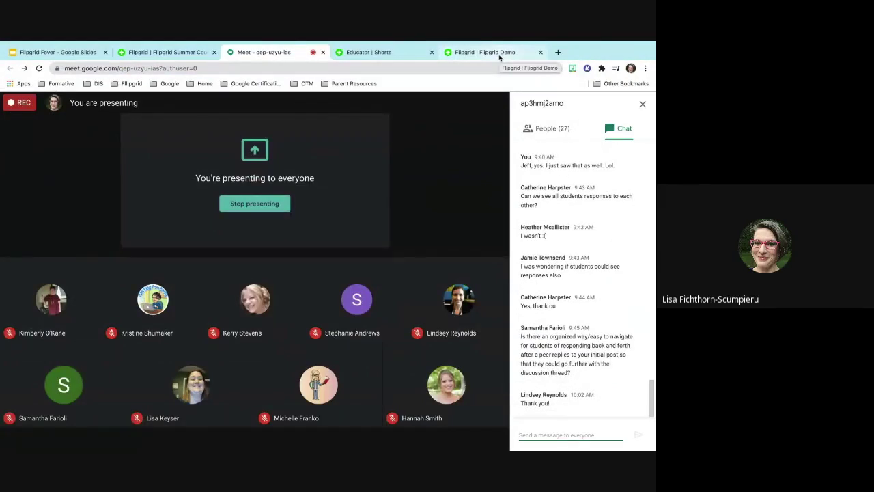
click(159, 54)
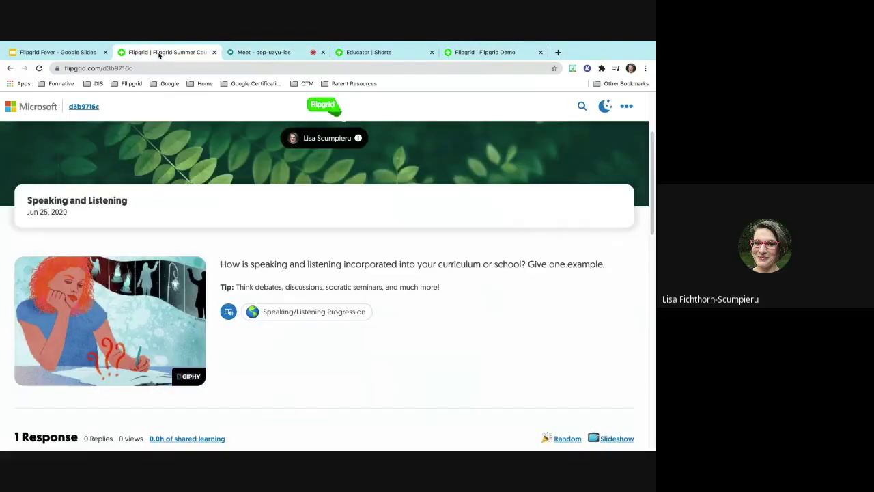
click(58, 52)
- Step through the Edit a Post, my.Flipgrid.com and Feedback slides to slide 48, Guest Mode
scroll(32, 285, down, 5)
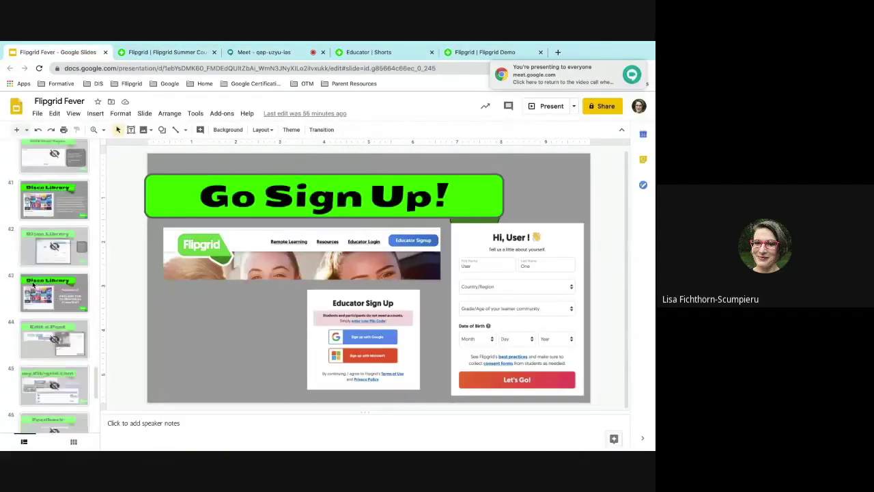
click(32, 287)
scroll(36, 290, down, 3)
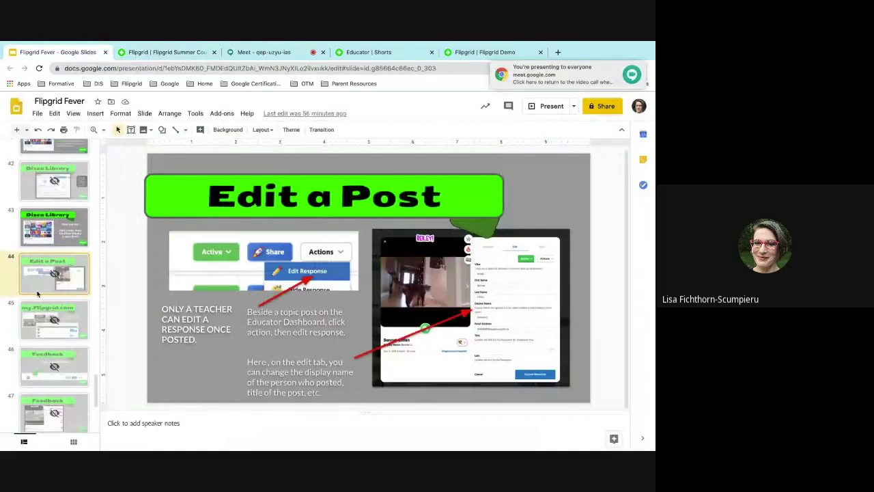
scroll(38, 292, down, 1)
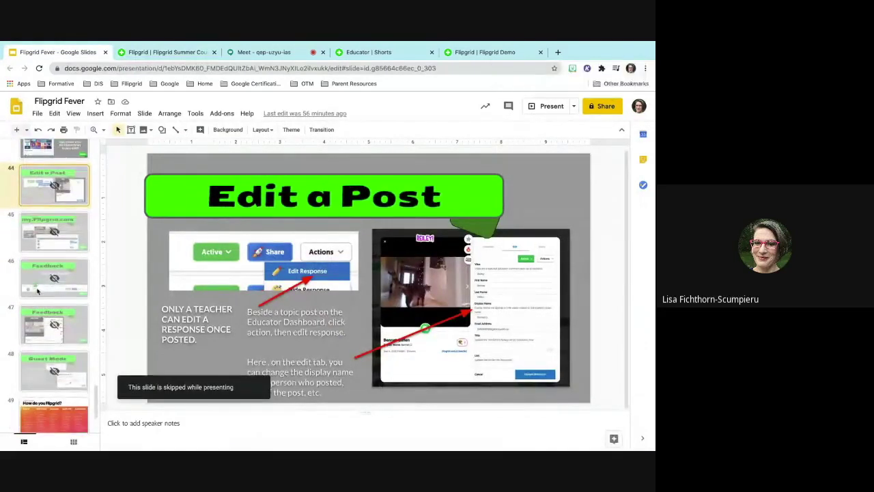
click(40, 231)
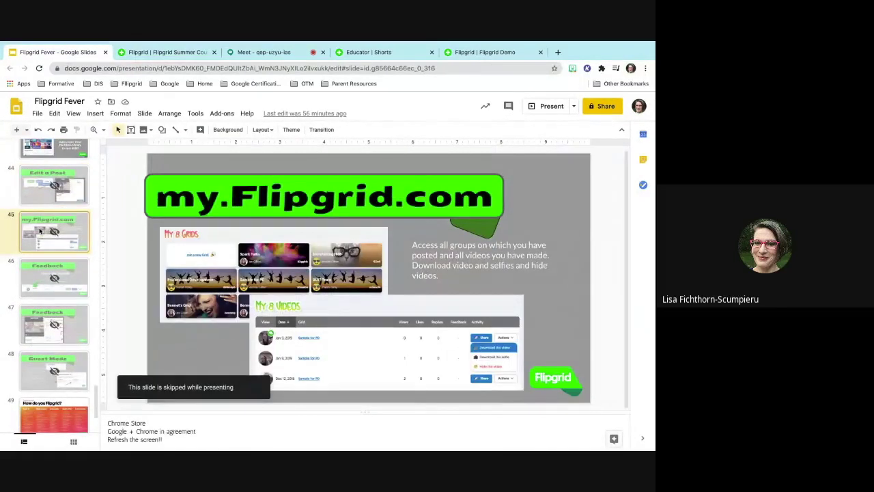
scroll(40, 231, down, 1)
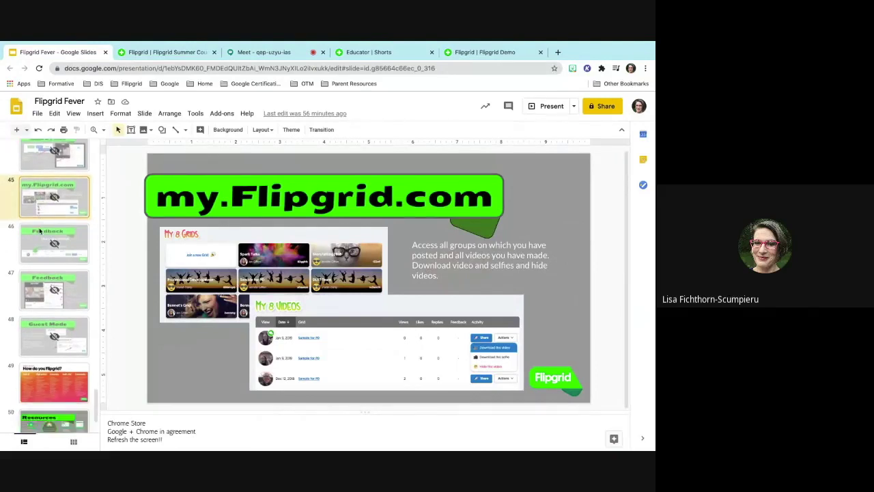
click(40, 231)
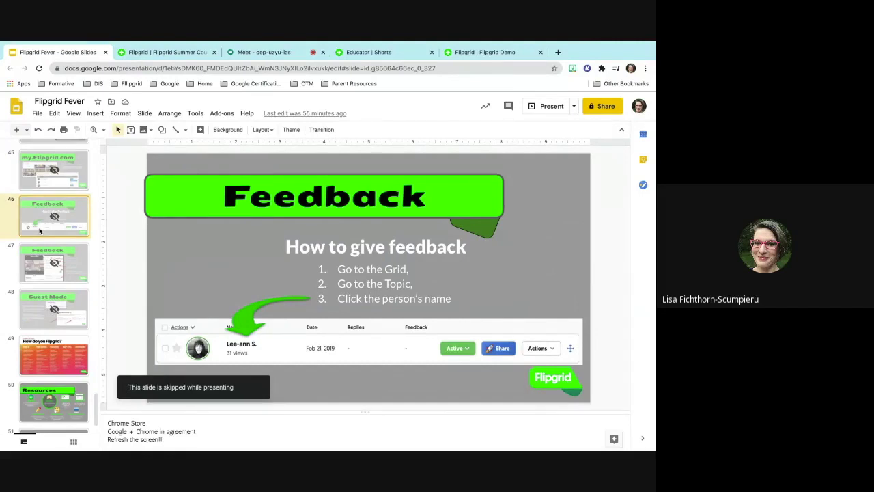
click(66, 304)
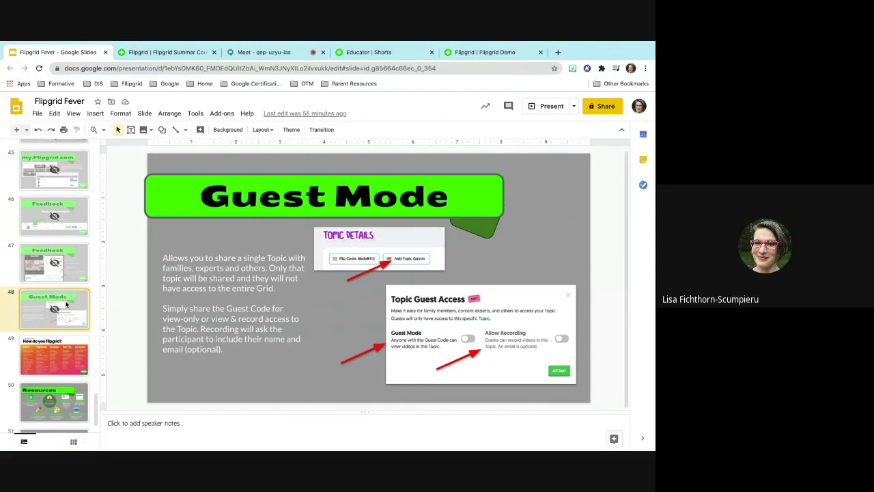
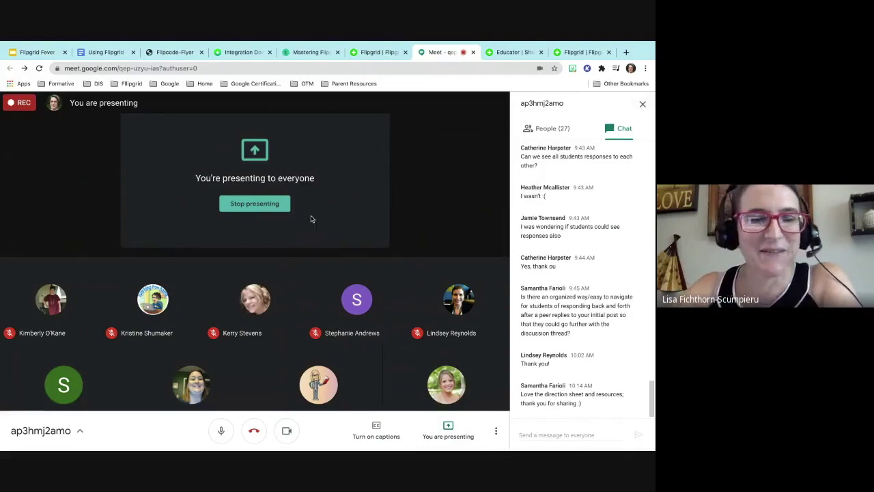
- Switch from the Meet call to the Flipgrid 'Educator | Update' tab for Speaking and Listening
key(ctrl+Tab)
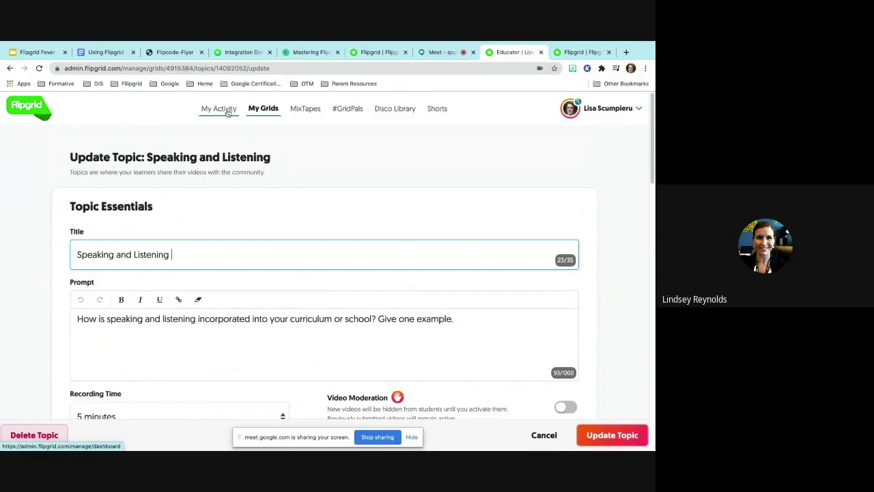
- Review the Speaking and Listening topic's 5-minute, Active settings, then cancel without saving
scroll(228, 113, down, 2)
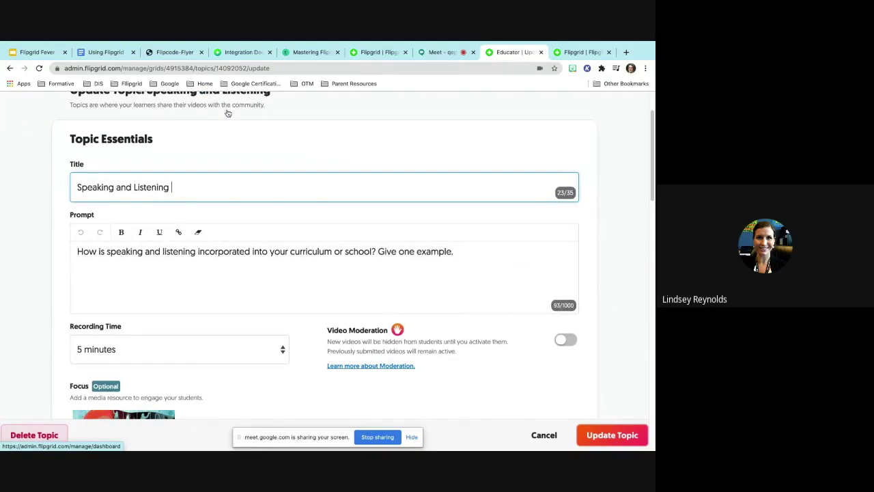
scroll(228, 113, up, 2)
scroll(228, 113, down, 7)
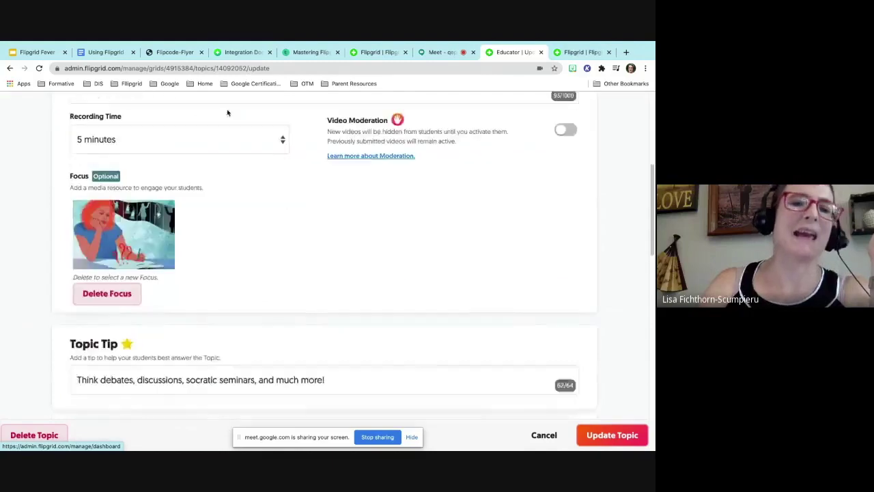
scroll(228, 112, down, 8)
scroll(228, 113, down, 6)
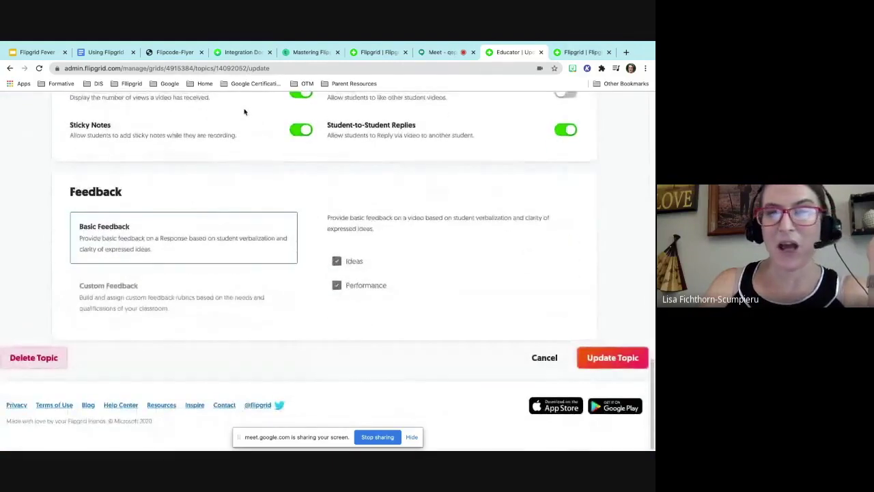
scroll(511, 268, up, 8)
scroll(511, 267, up, 3)
scroll(511, 267, up, 5)
click(511, 259)
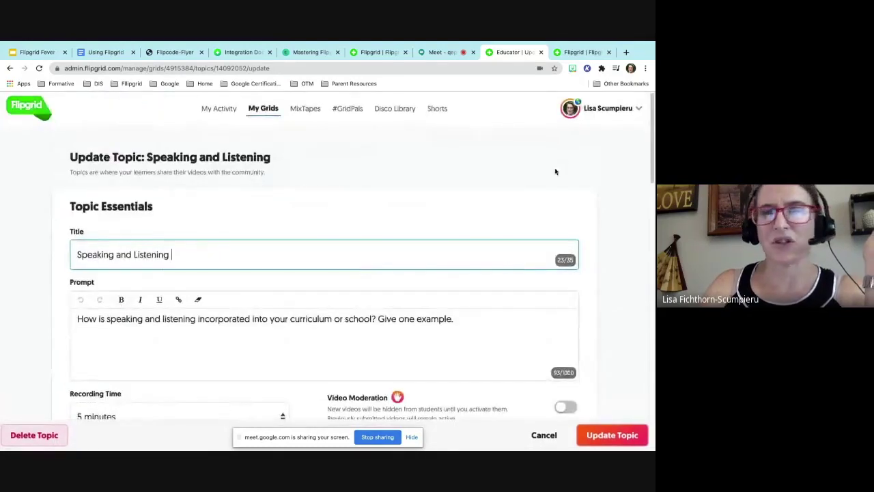
click(538, 435)
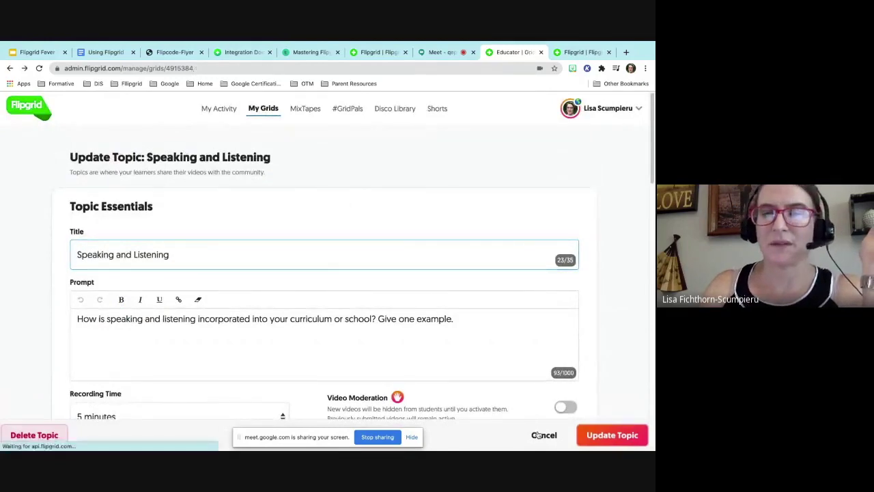
- Start a new topic with a Record a Video focus and preview Screen Recording (Beta)
click(95, 237)
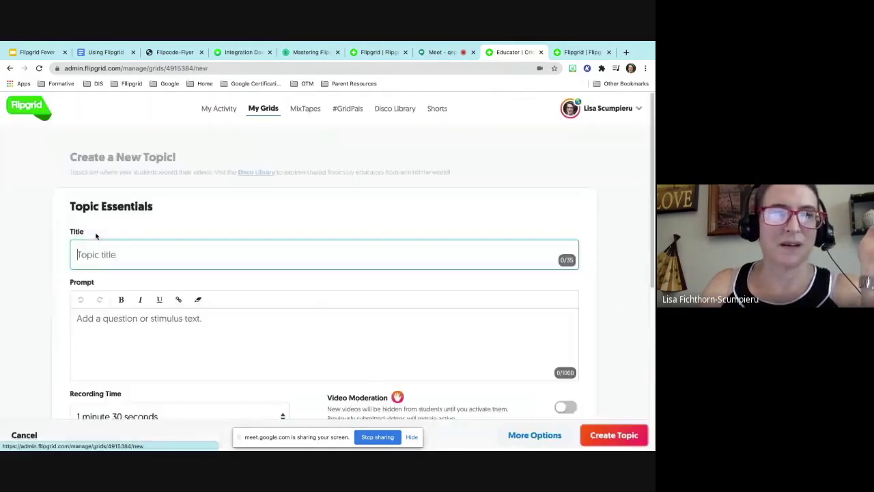
scroll(195, 300, down, 5)
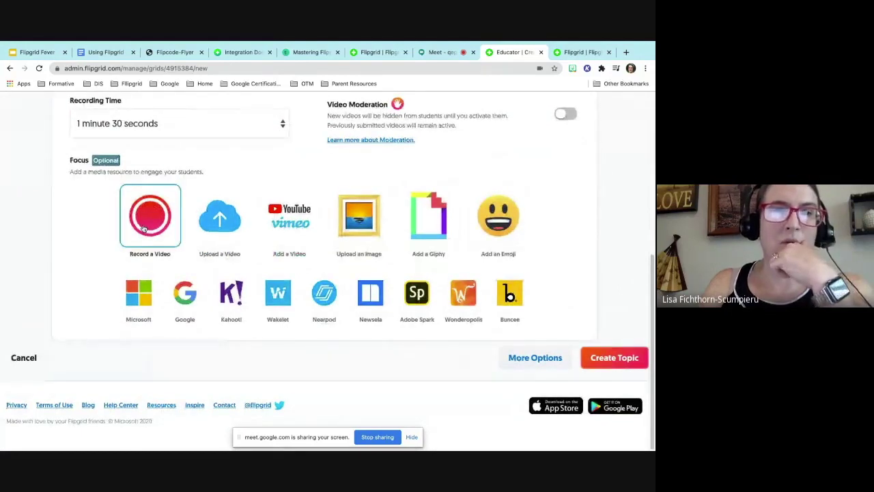
click(143, 228)
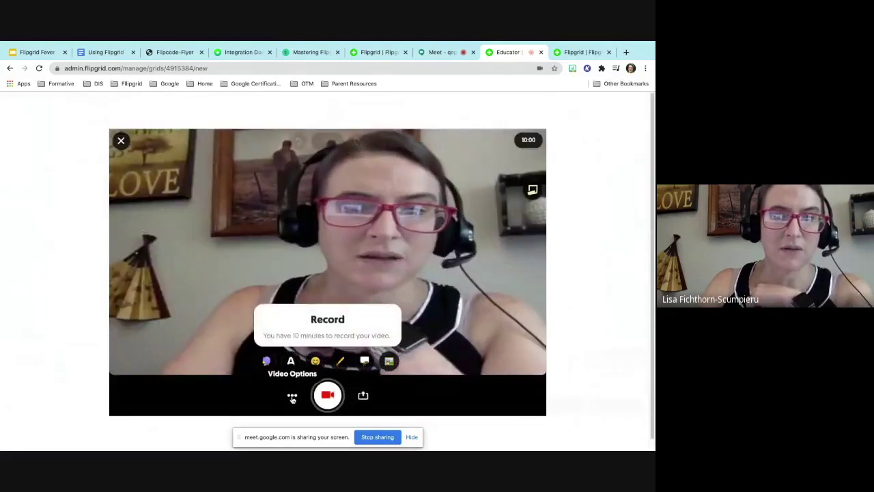
click(293, 397)
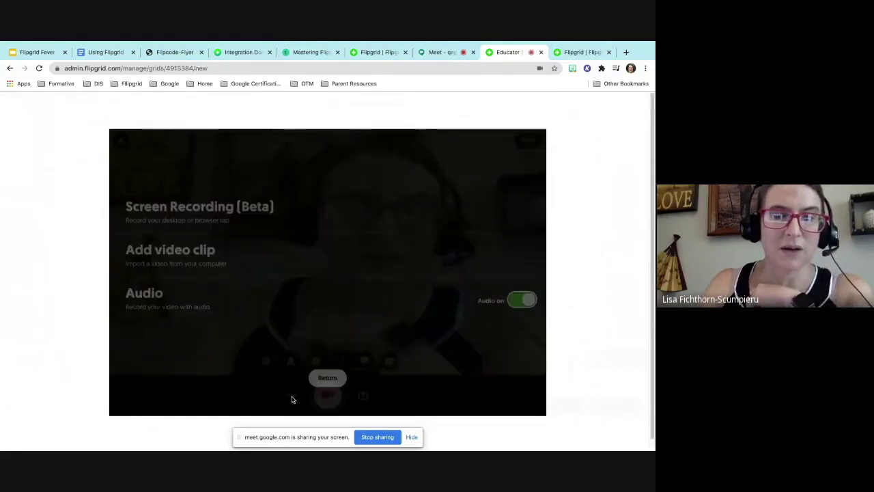
click(237, 209)
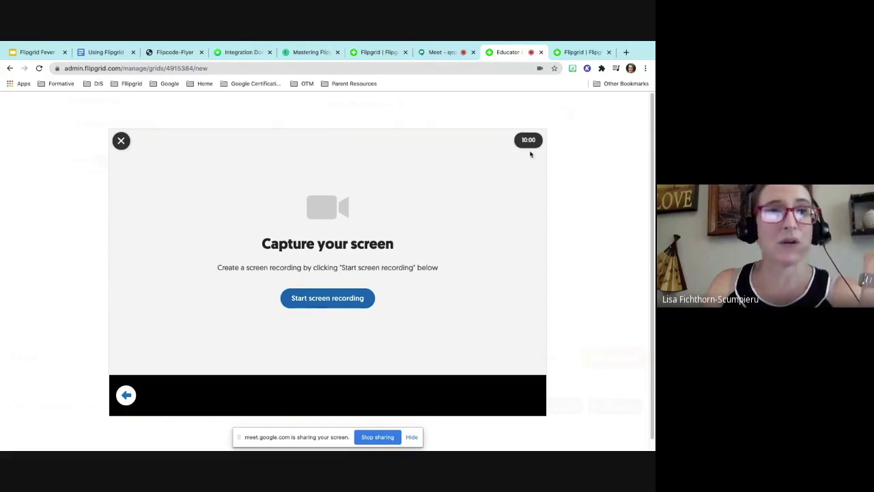
click(122, 142)
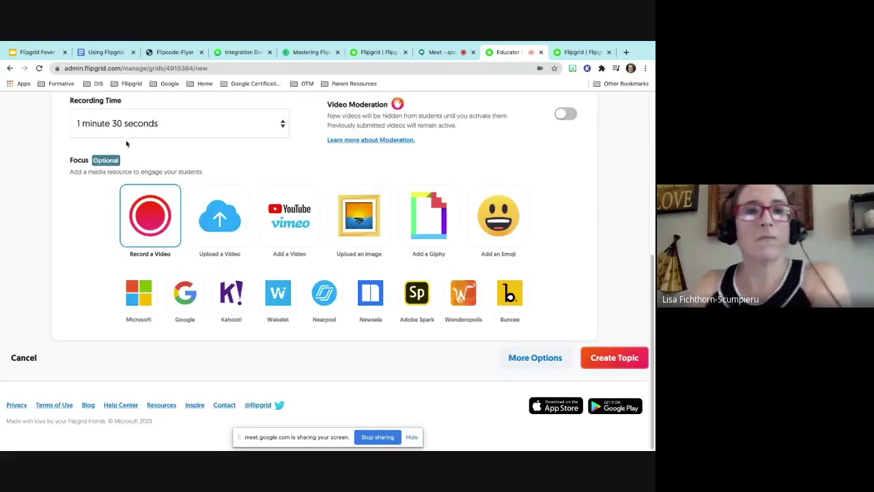
- Return to the Google Meet call tab with its chat panel
click(441, 51)
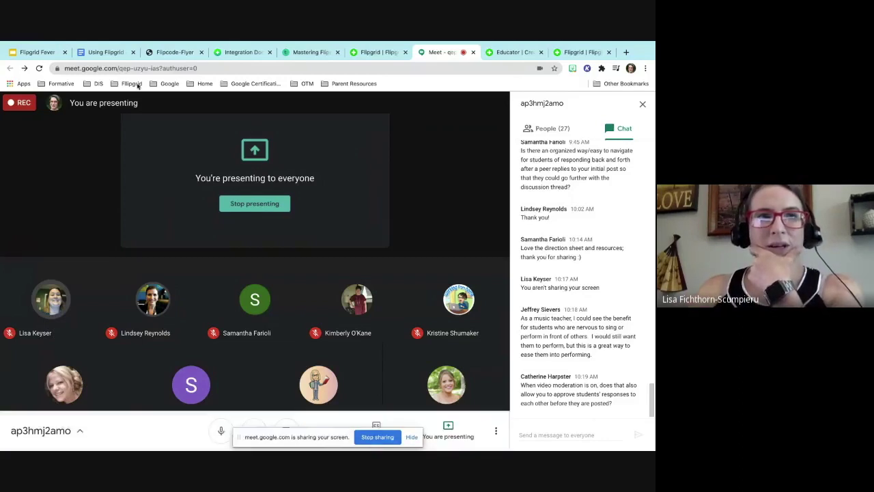
- Copy the Flipgrid Fever slide deck's web address from slide 1
click(33, 52)
scroll(47, 207, up, 15)
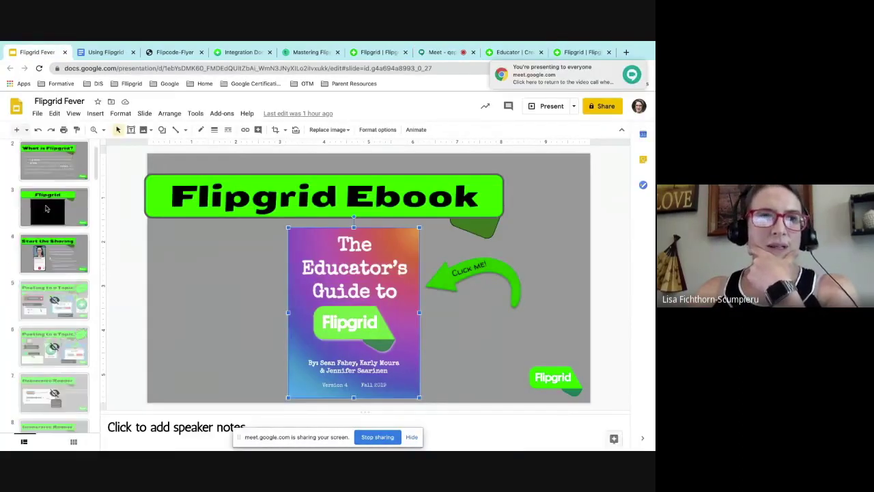
click(43, 158)
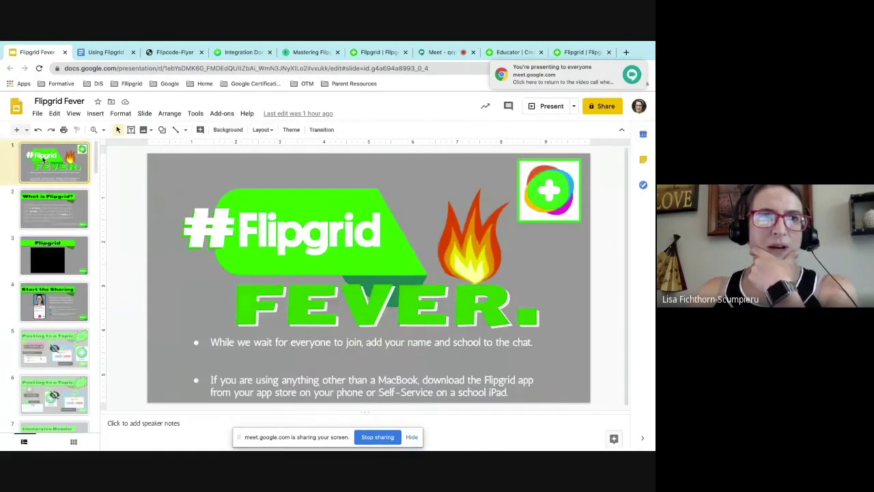
click(120, 68)
right_click(120, 68)
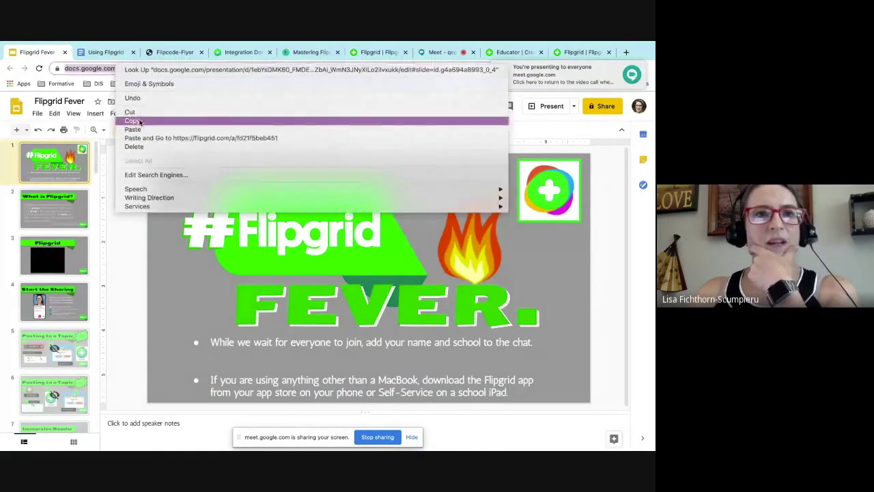
click(132, 120)
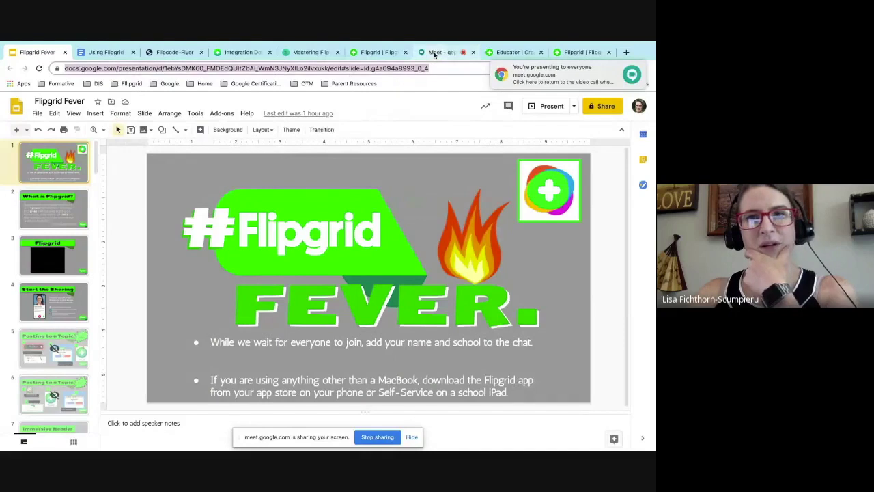
- Paste the deck link into the Meet chat and send it to everyone
click(435, 53)
click(546, 434)
right_click(548, 435)
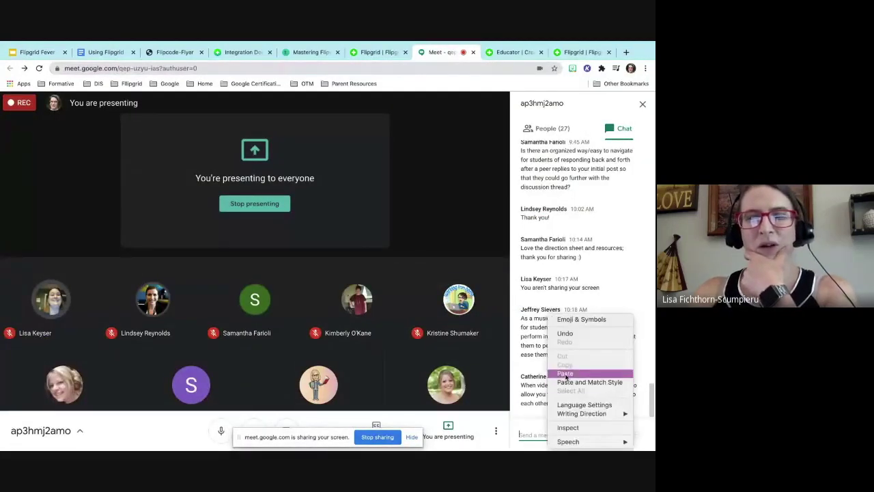
click(564, 373)
click(637, 435)
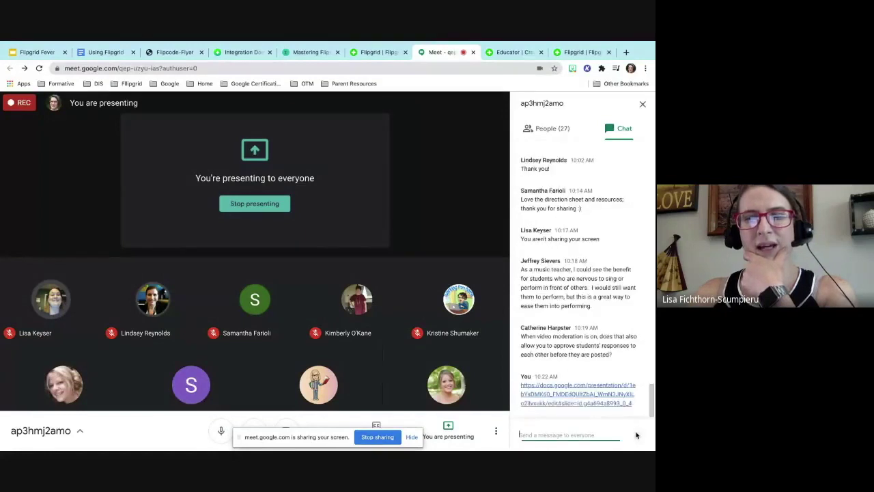
- Show slide 50, Resources, in the Flipgrid Fever deck
click(37, 52)
scroll(37, 301, down, 20)
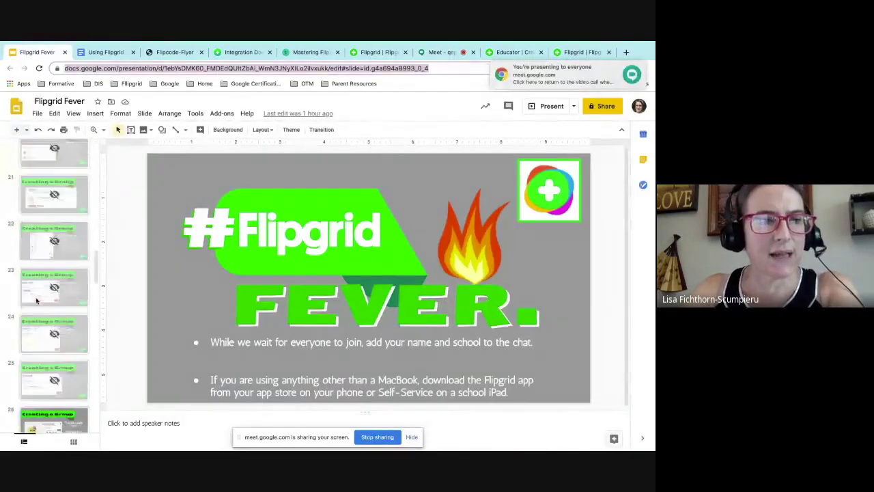
click(46, 371)
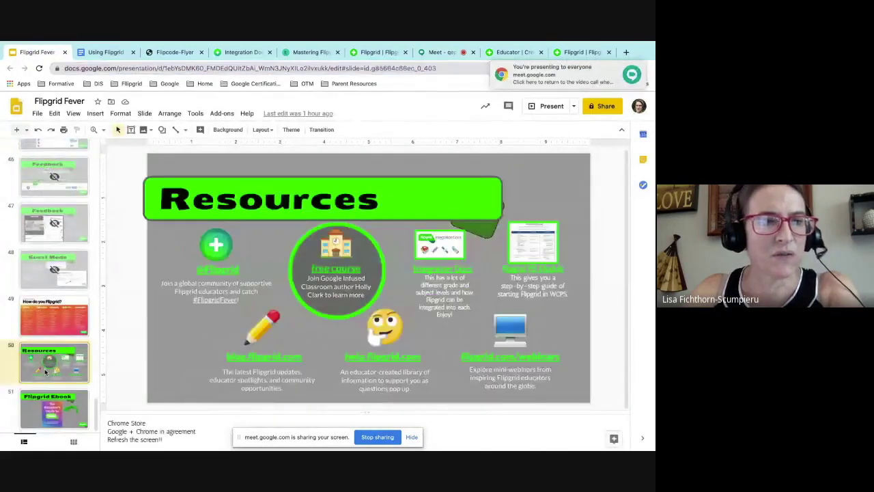